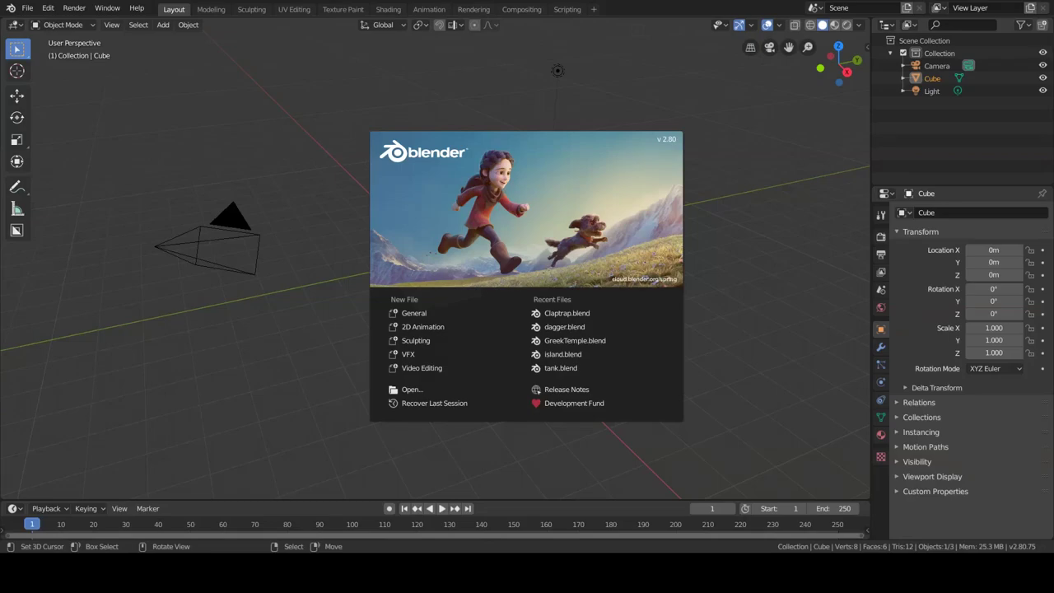
- Delete the default cube, camera and light from the scene
{"action": "key", "text": "x"}
{"action": "left_click", "coordinate": [732, 296]}
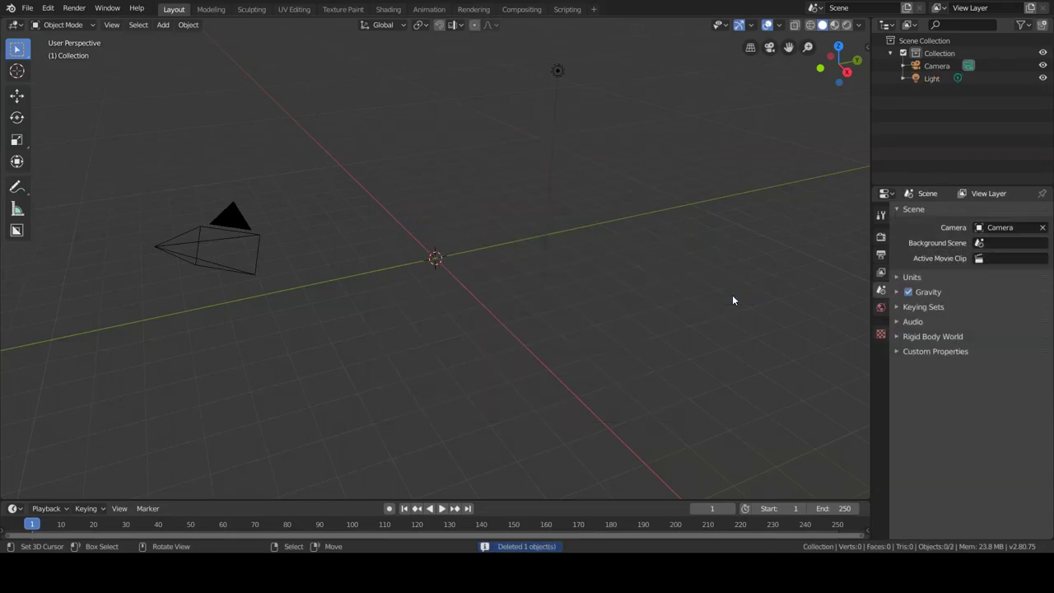
{"action": "key", "text": "a"}
{"action": "key", "text": "x"}
{"action": "left_click", "coordinate": [570, 134]}
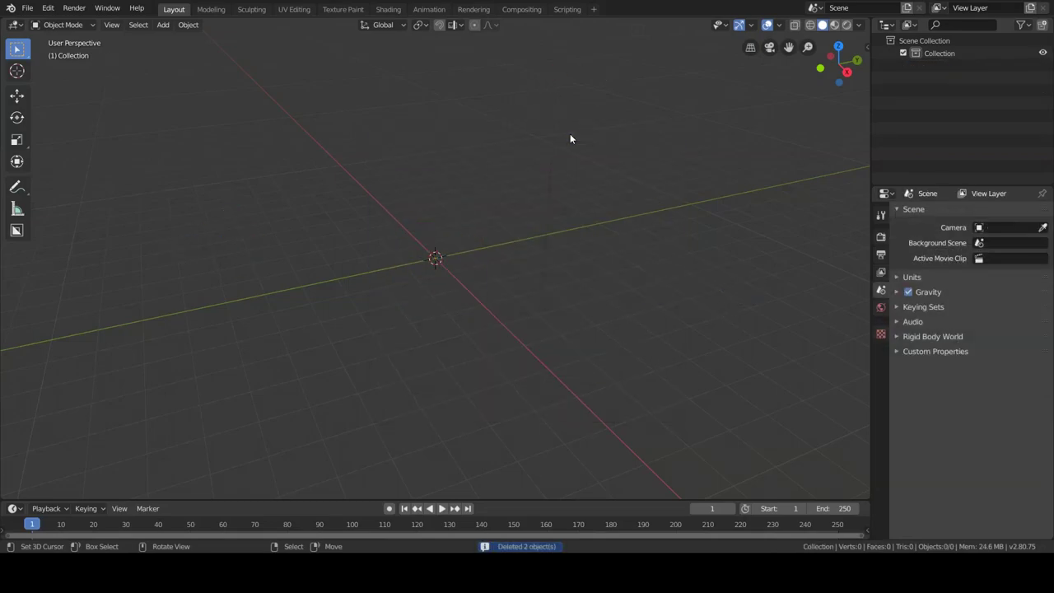
- In front view, add wall-murals-arabesque-designs.jpg as a reference image
{"action": "key", "text": "KP_1"}
{"action": "key", "text": "shift+a"}
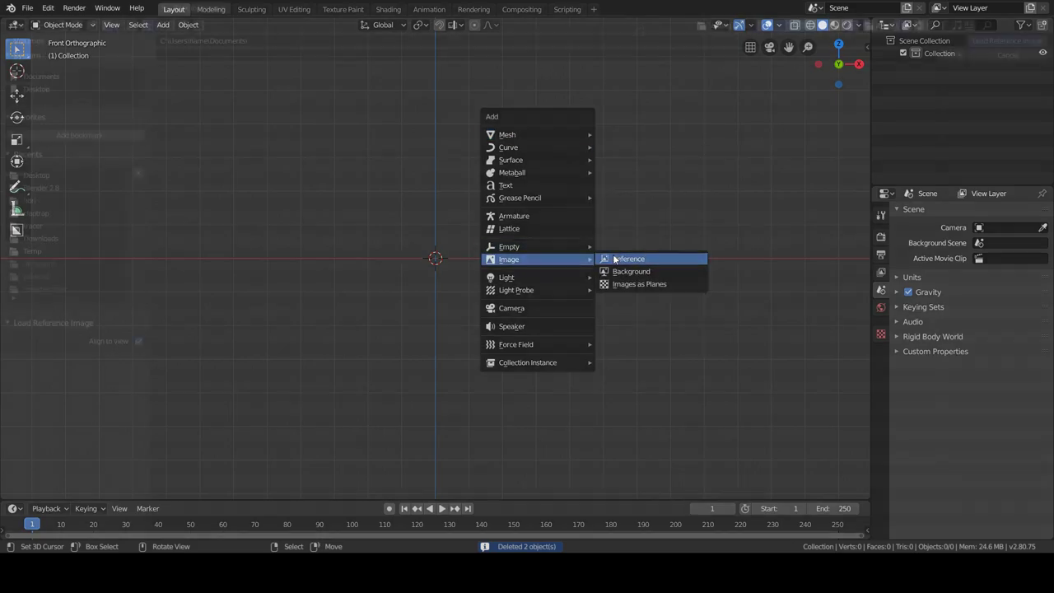
{"action": "left_click", "coordinate": [630, 258]}
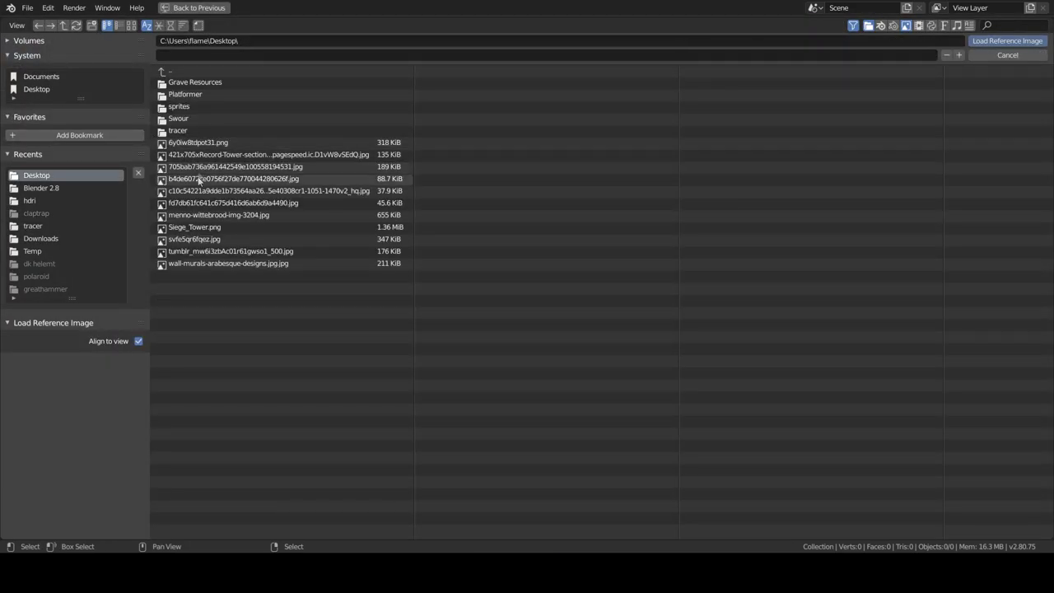
{"action": "double_click", "coordinate": [209, 263]}
{"action": "scroll", "coordinate": [435, 258], "scroll_direction": "up", "scroll_amount": 1}
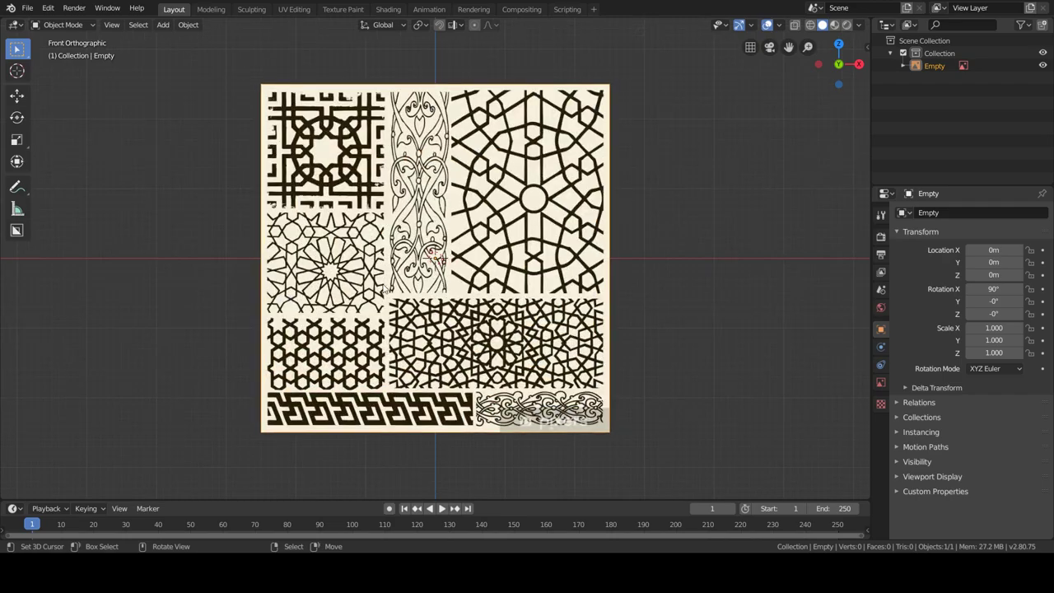
- Add a plane and delete two of its vertices, leaving a single edge
{"action": "scroll", "coordinate": [435, 258], "scroll_direction": "up", "scroll_amount": 1}
{"action": "key", "text": "shift+a"}
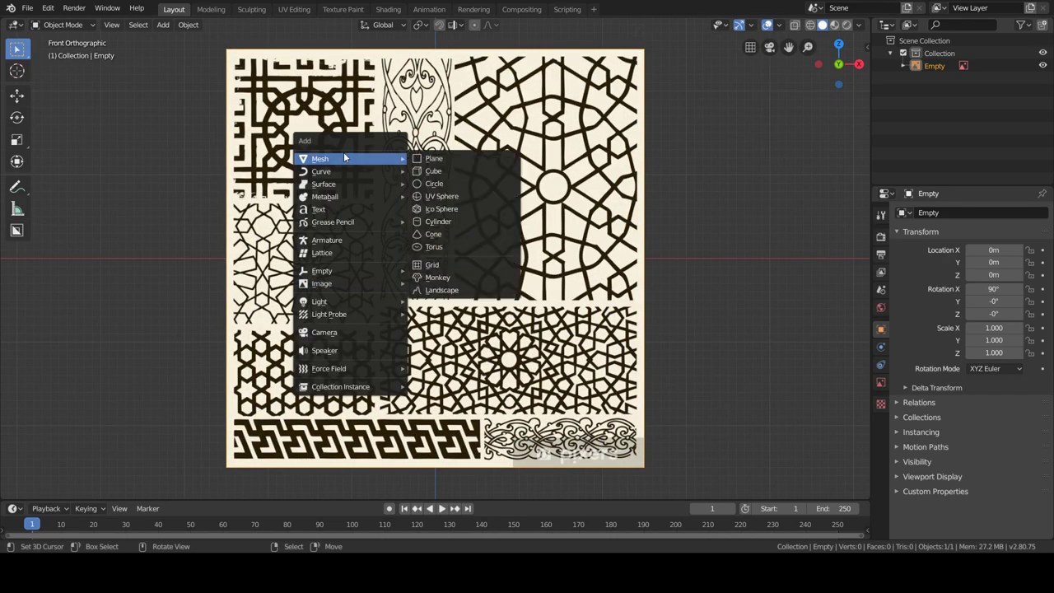
{"action": "left_click", "coordinate": [431, 169]}
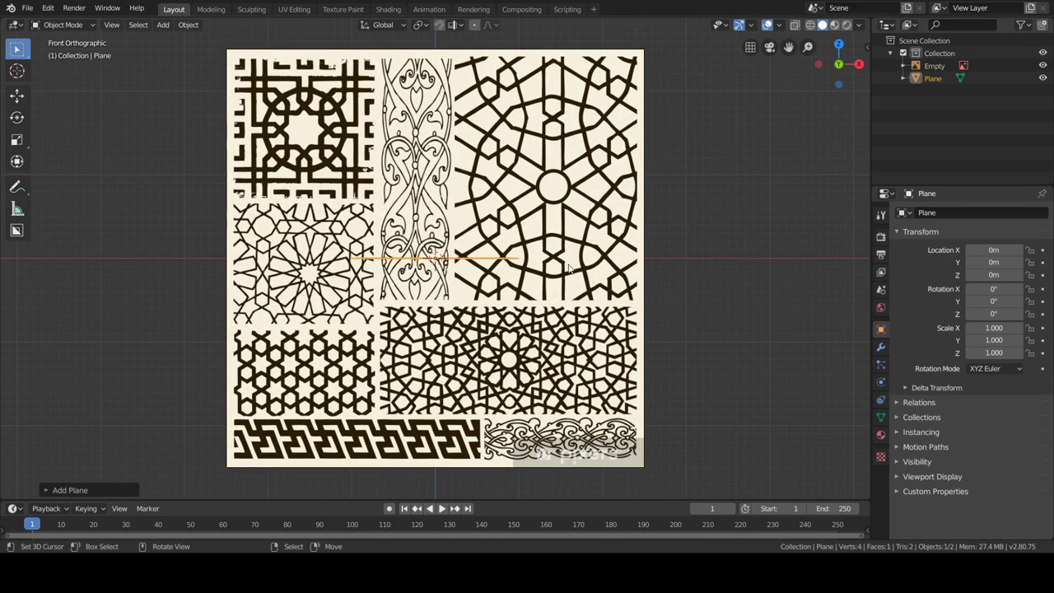
{"action": "mouse_move", "coordinate": [540, 271]}
{"action": "middle_mouse_down"}
{"action": "mouse_move", "coordinate": [527, 247]}
{"action": "mouse_move", "coordinate": [541, 241]}
{"action": "middle_mouse_up"}
{"action": "key", "text": "Tab"}
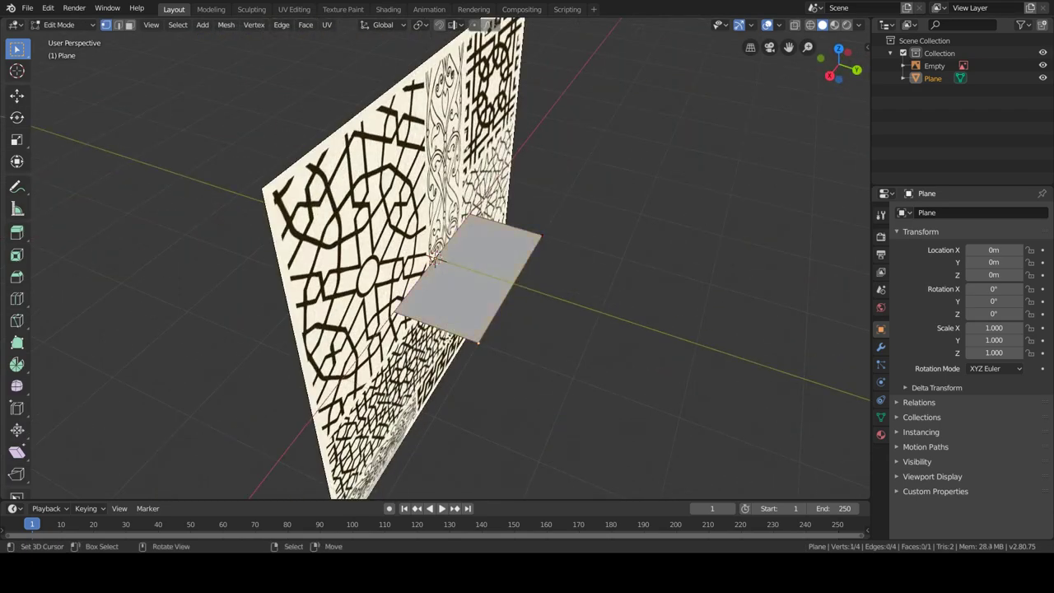
{"action": "key", "text": "x"}
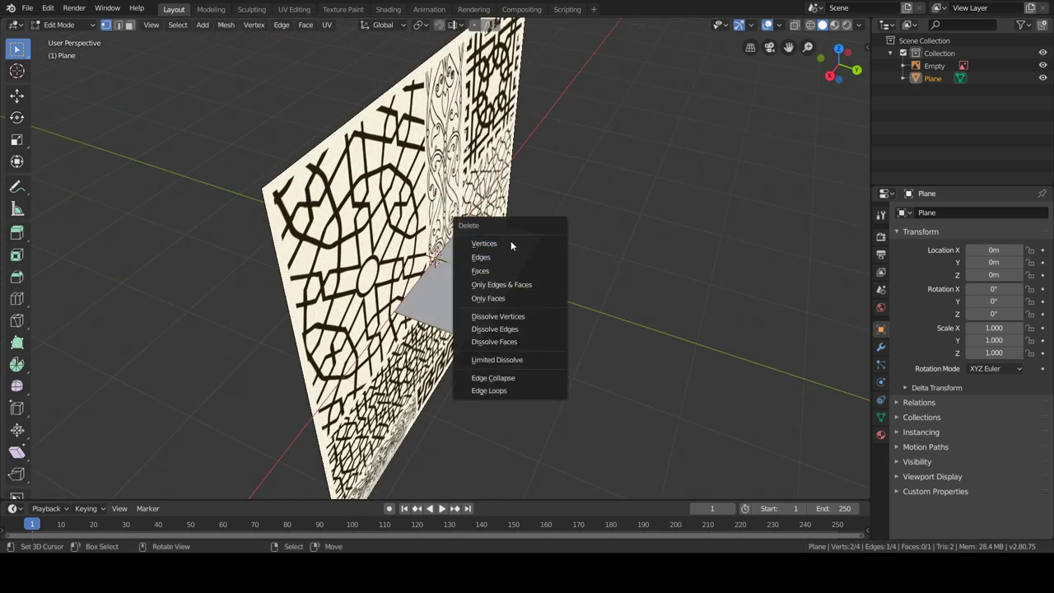
{"action": "left_click", "coordinate": [505, 244]}
{"action": "middle_click_drag", "start_coordinate": [506, 243], "coordinate": [461, 247]}
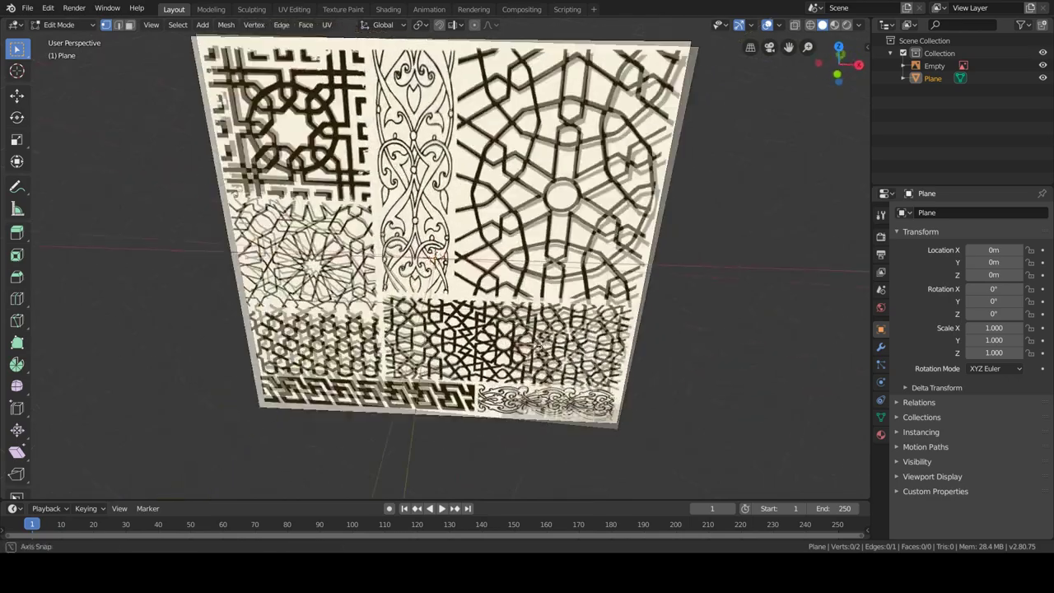
{"action": "middle_click_drag", "start_coordinate": [465, 207], "coordinate": [544, 404]}
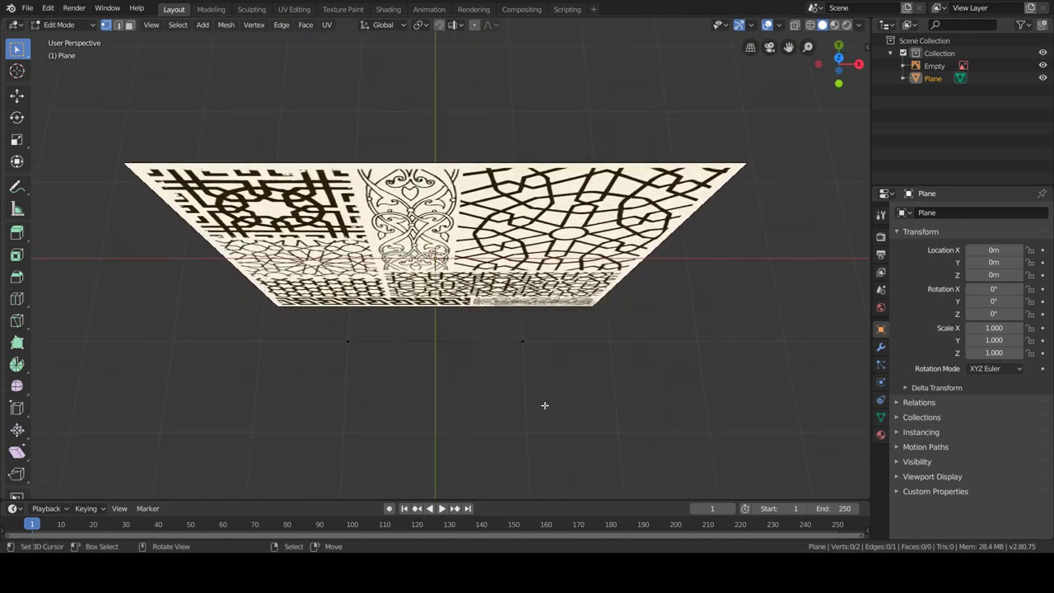
{"action": "left_click_drag", "start_coordinate": [542, 355], "coordinate": [543, 370]}
{"action": "key", "text": "Tab"}
- In front view, move the edge along X and Z to sit below the Greek-key border
{"action": "mouse_move", "coordinate": [336, 348]}
{"action": "middle_mouse_down"}
{"action": "mouse_move", "coordinate": [470, 391]}
{"action": "mouse_move", "coordinate": [557, 329]}
{"action": "middle_mouse_up"}
{"action": "key", "text": "KP_1"}
{"action": "scroll", "coordinate": [610, 337], "scroll_direction": "down", "scroll_amount": 1}
{"action": "key", "text": "g"}
{"action": "key", "text": "x"}
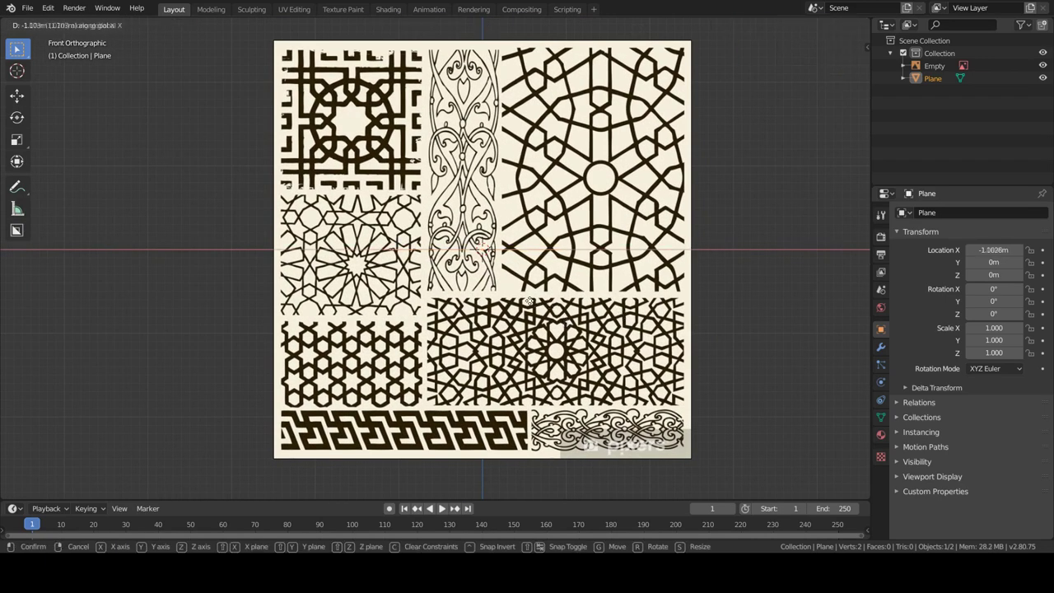
{"action": "left_click", "coordinate": [529, 300]}
{"action": "key", "text": "g"}
{"action": "key", "text": "z"}
{"action": "left_click", "coordinate": [519, 21]}
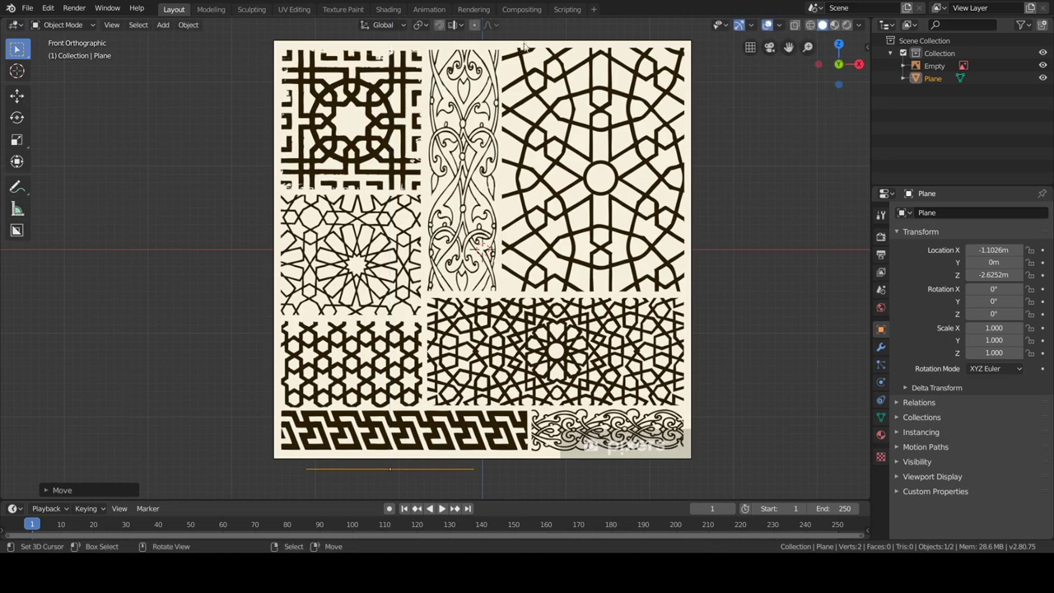
{"action": "middle_click_drag", "start_coordinate": [433, 453], "coordinate": [524, 290], "text": "shift"}
{"action": "scroll", "coordinate": [525, 290], "scroll_direction": "up", "scroll_amount": 2}
- Scale the edge along X to 0.189 and align it with the border's bottom
{"action": "scroll", "coordinate": [524, 289], "scroll_direction": "up", "scroll_amount": 2}
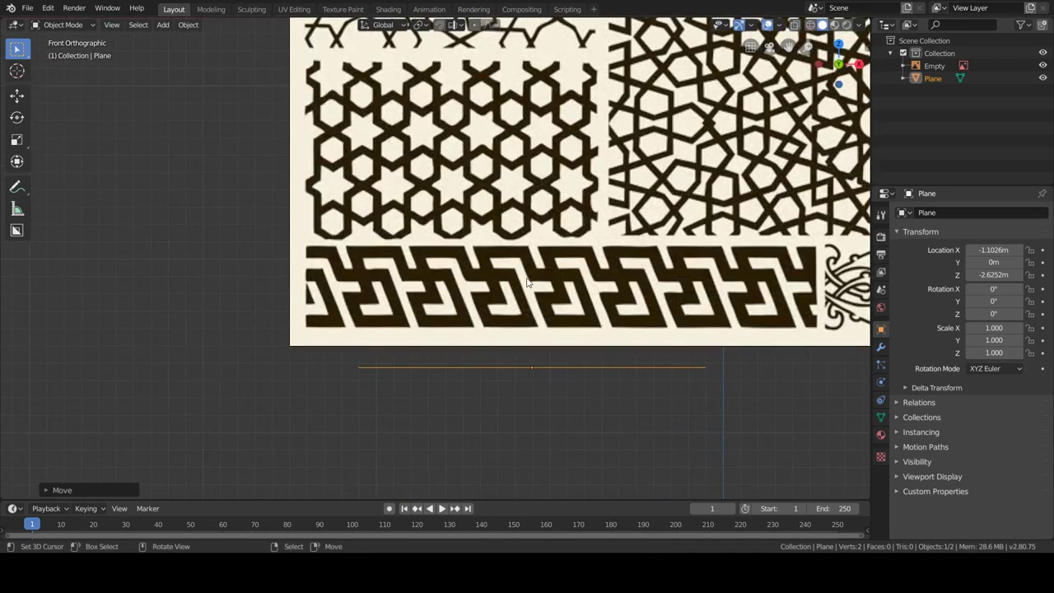
{"action": "key", "text": "s"}
{"action": "key", "text": "x"}
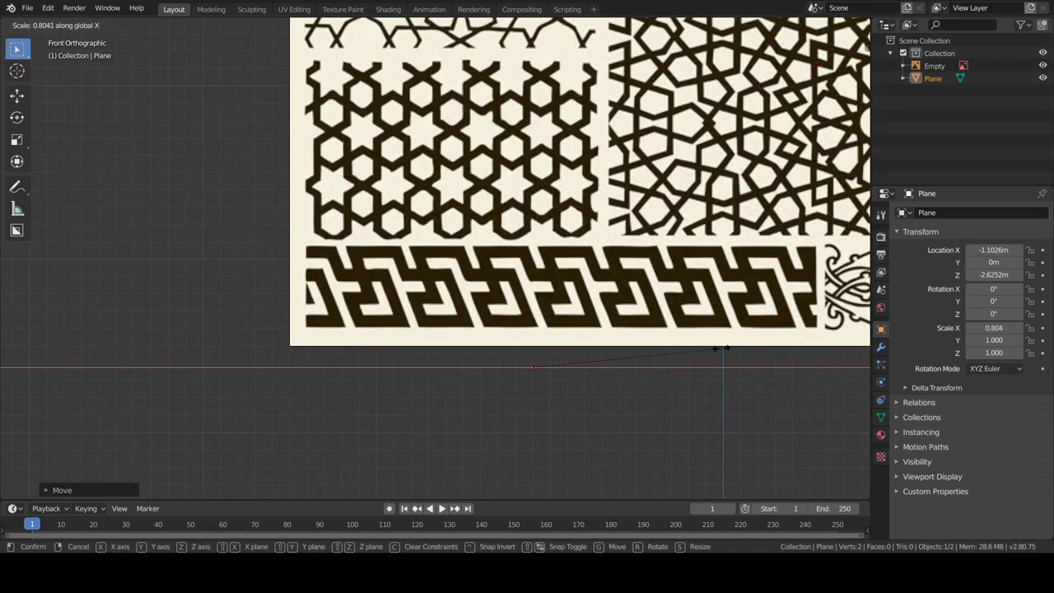
{"action": "left_click", "coordinate": [626, 356]}
{"action": "key", "text": "s"}
{"action": "key", "text": "x"}
{"action": "left_click", "coordinate": [626, 359]}
{"action": "key", "text": "g"}
{"action": "key", "text": "z"}
{"action": "left_click", "coordinate": [619, 352]}
{"action": "scroll", "coordinate": [615, 348], "scroll_direction": "up", "scroll_amount": 1}
{"action": "scroll", "coordinate": [635, 365], "scroll_direction": "up", "scroll_amount": 1}
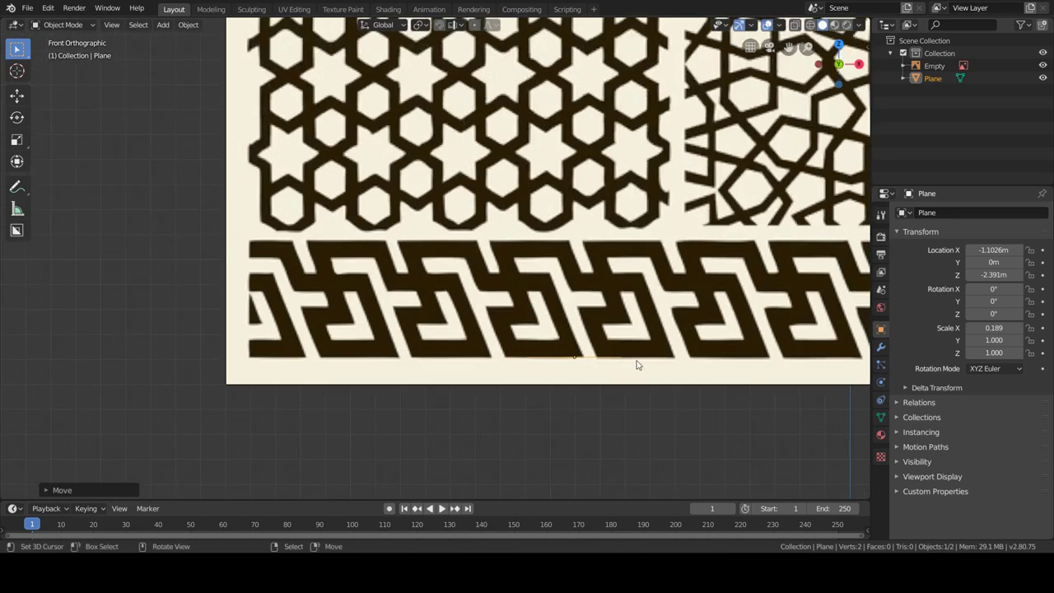
{"action": "key", "text": "g"}
{"action": "left_click", "coordinate": [618, 363]}
- Slide one end vertex along X so the edge spans one meander unit
{"action": "key", "text": "Tab"}
{"action": "scroll", "coordinate": [634, 381], "scroll_direction": "up", "scroll_amount": 1}
{"action": "scroll", "coordinate": [529, 378], "scroll_direction": "up", "scroll_amount": 1}
{"action": "left_click", "coordinate": [595, 414]}
{"action": "scroll", "coordinate": [595, 415], "scroll_direction": "up", "scroll_amount": 1}
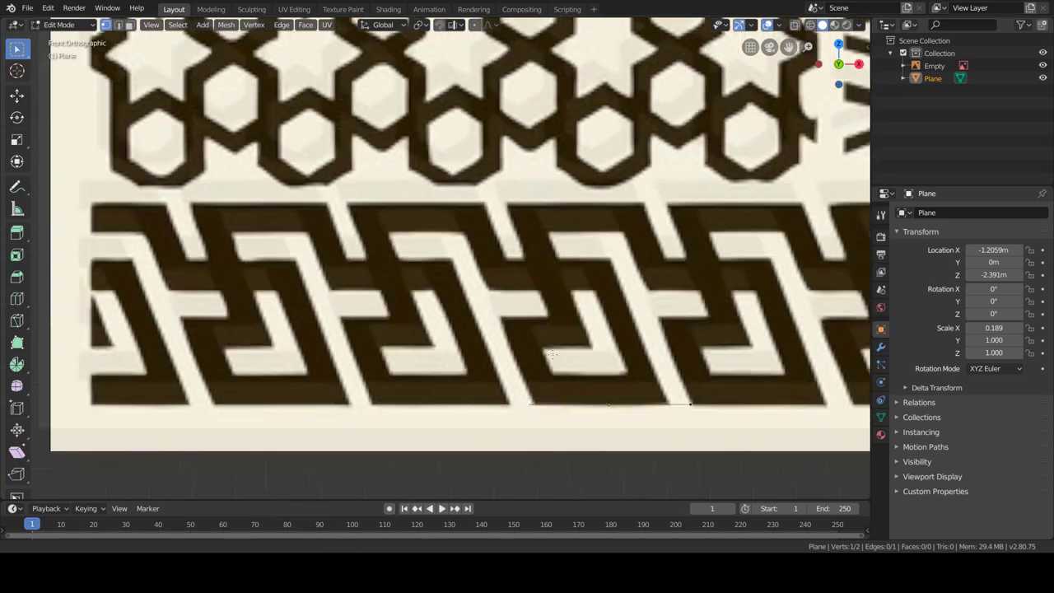
{"action": "scroll", "coordinate": [494, 387], "scroll_direction": "up", "scroll_amount": 1}
{"action": "scroll", "coordinate": [409, 368], "scroll_direction": "up", "scroll_amount": 1}
{"action": "key", "text": "g"}
{"action": "key", "text": "x"}
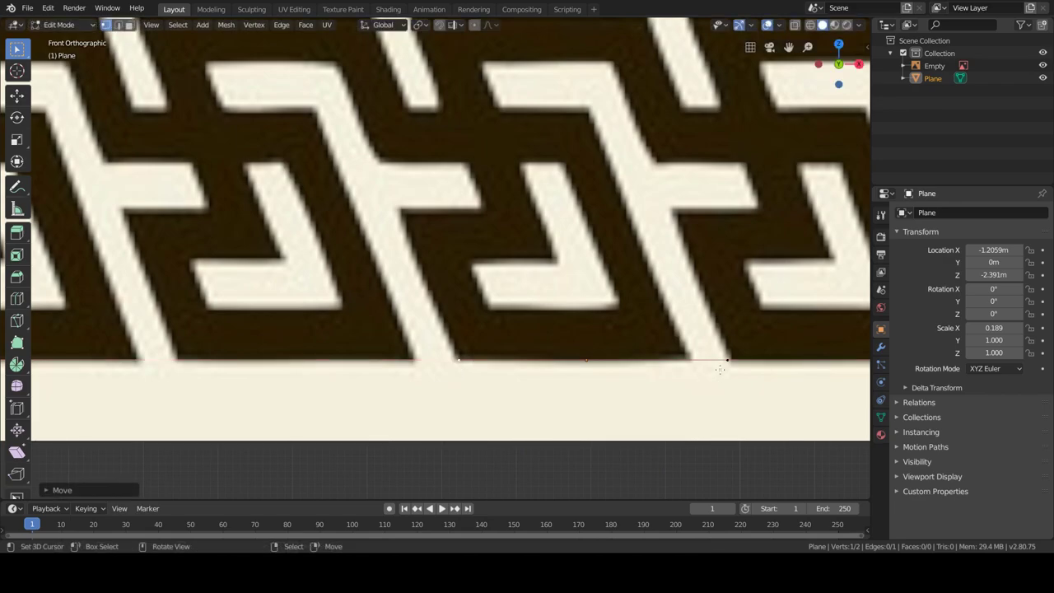
{"action": "left_click", "coordinate": [691, 365]}
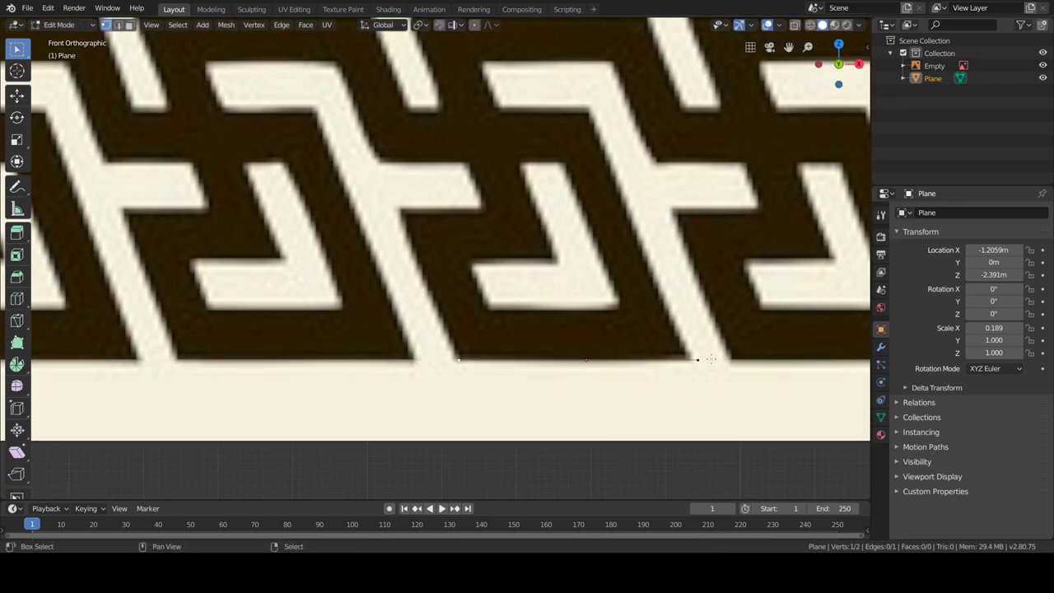
{"action": "scroll", "coordinate": [699, 352], "scroll_direction": "down", "scroll_amount": 2}
- Extrude the edge up to the border's top, slant it to match the stroke, enable see-through
{"action": "key", "text": "e"}
{"action": "key", "text": "z"}
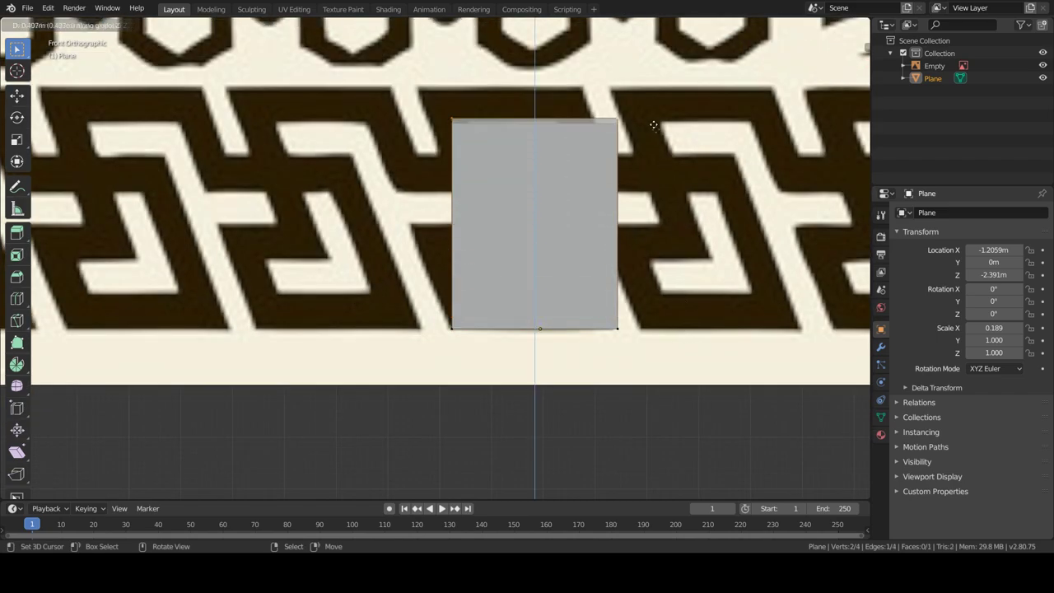
{"action": "left_click", "coordinate": [645, 93]}
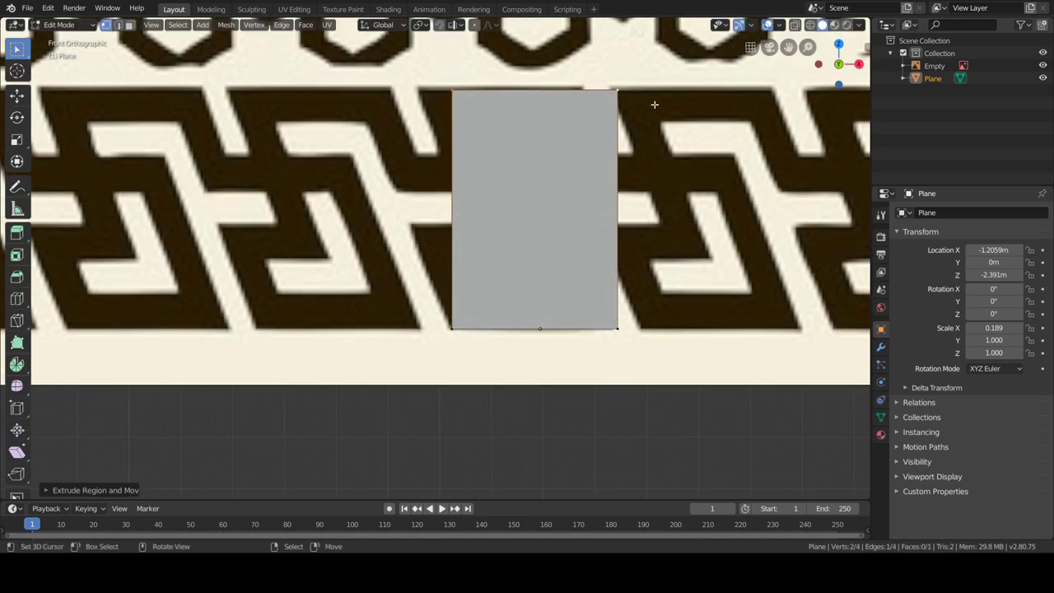
{"action": "key", "text": "g"}
{"action": "key", "text": "x"}
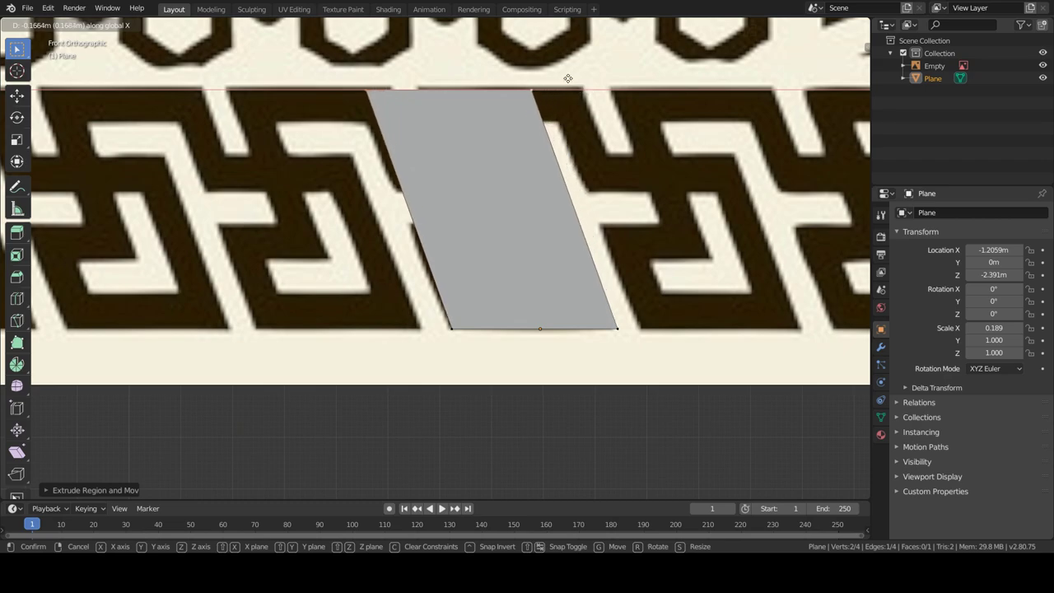
{"action": "left_click", "coordinate": [557, 74]}
{"action": "key", "text": "g"}
{"action": "key", "text": "z"}
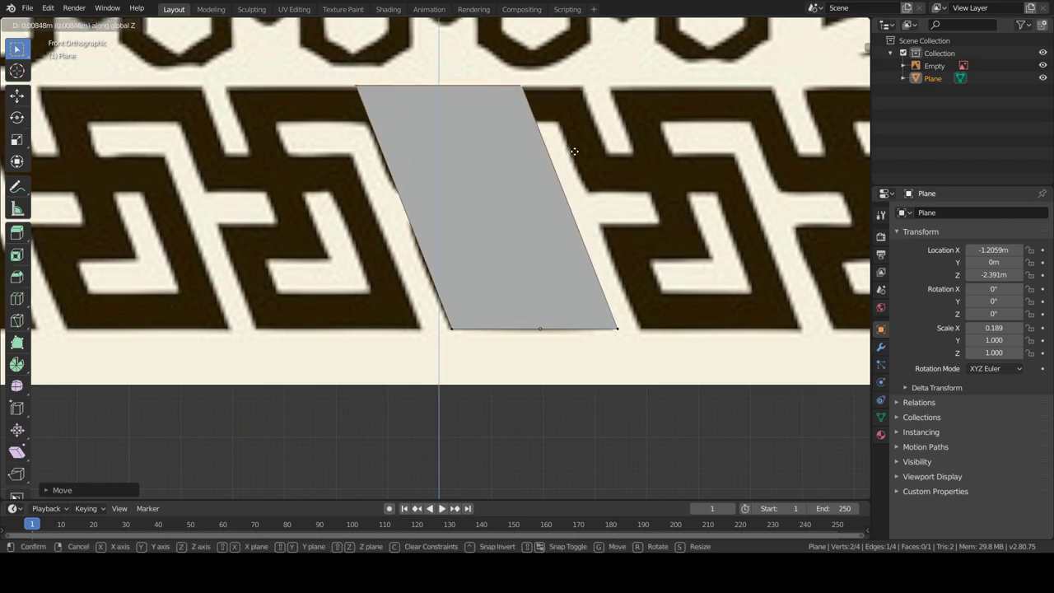
{"action": "left_click", "coordinate": [574, 161]}
{"action": "left_click", "coordinate": [795, 25]}
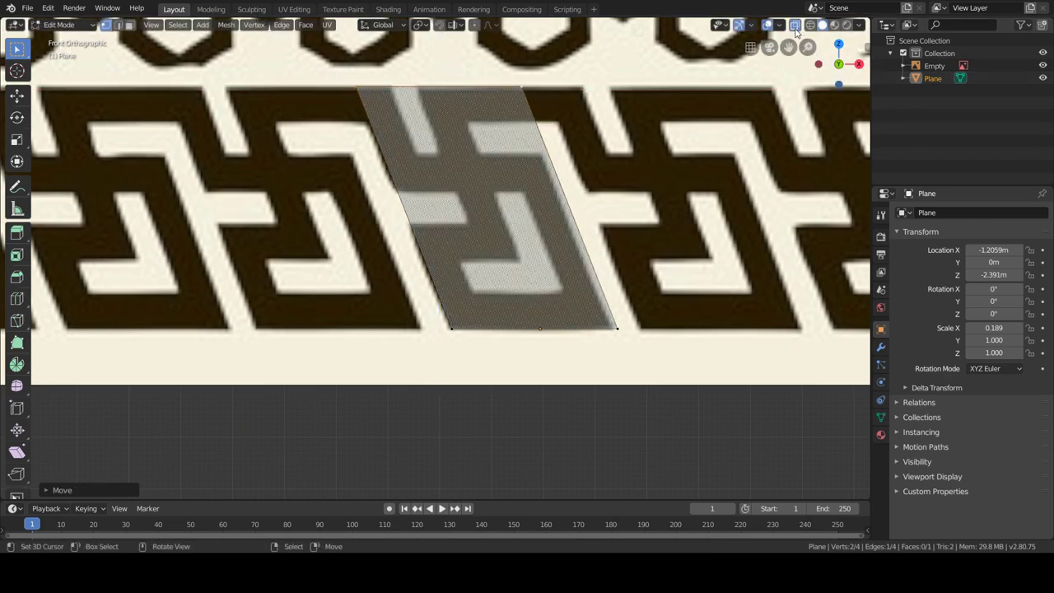
- Add the first loop cuts across the face, sliding them onto the meander's stroke edges
{"action": "key", "text": "ctrl+r"}
{"action": "left_click", "coordinate": [577, 216]}
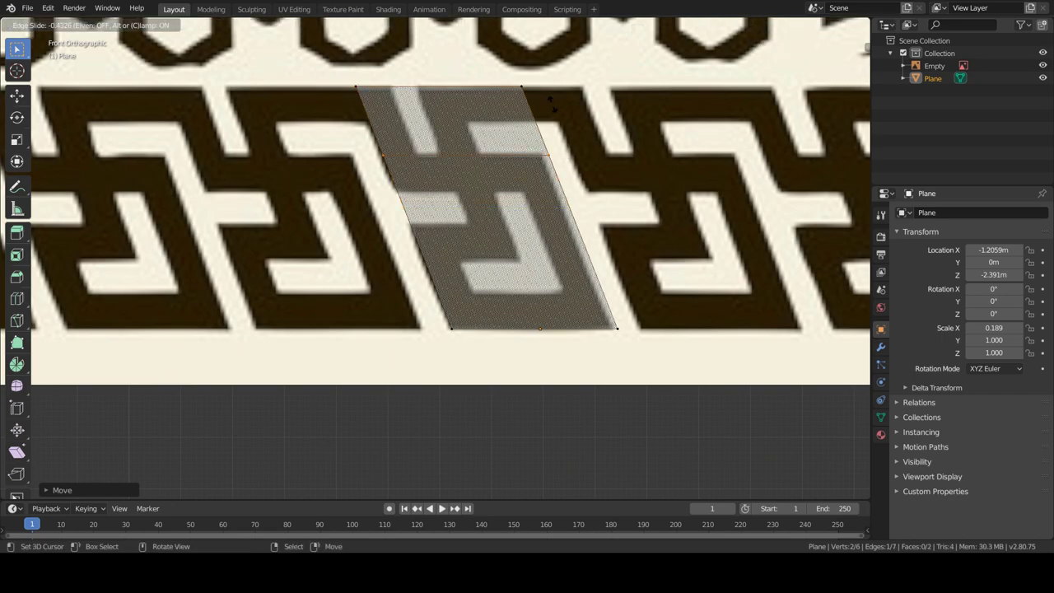
{"action": "left_click", "coordinate": [552, 102]}
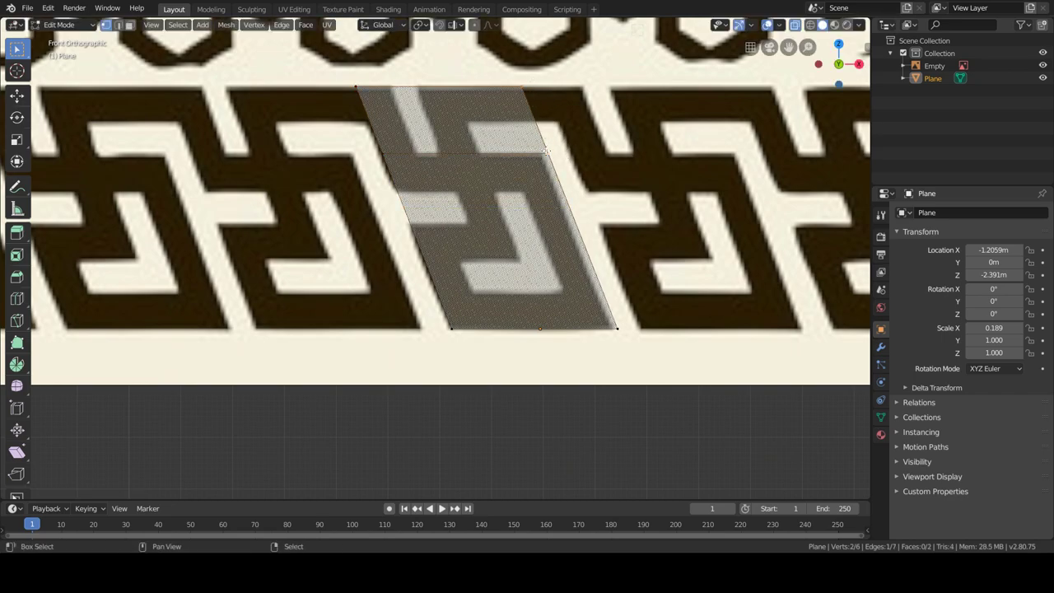
{"action": "key", "text": "g"}
{"action": "key", "text": "x"}
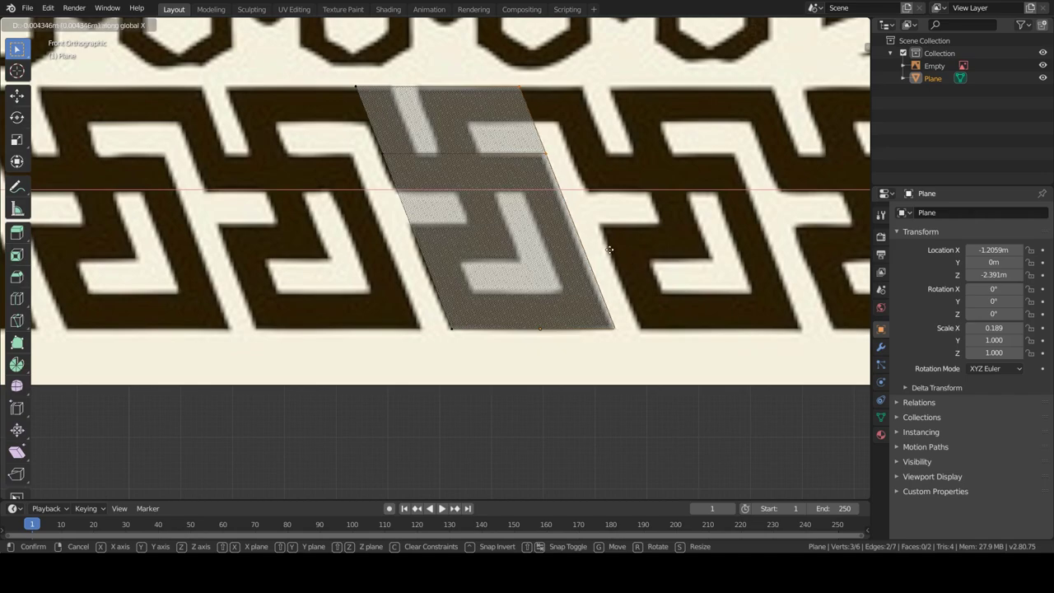
{"action": "left_click", "coordinate": [573, 251]}
{"action": "key", "text": "ctrl+r"}
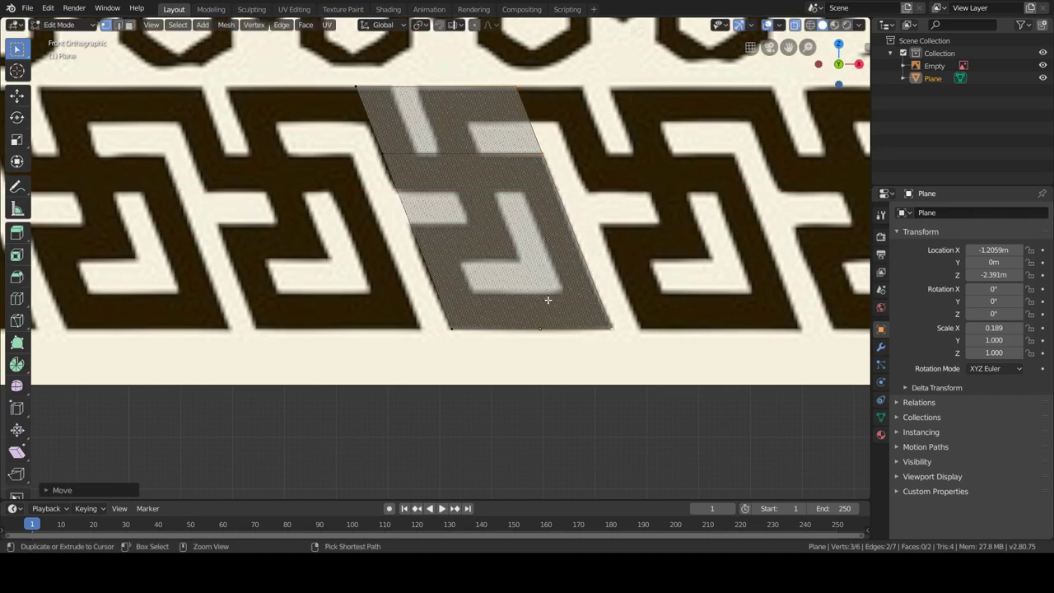
{"action": "left_click", "coordinate": [576, 292]}
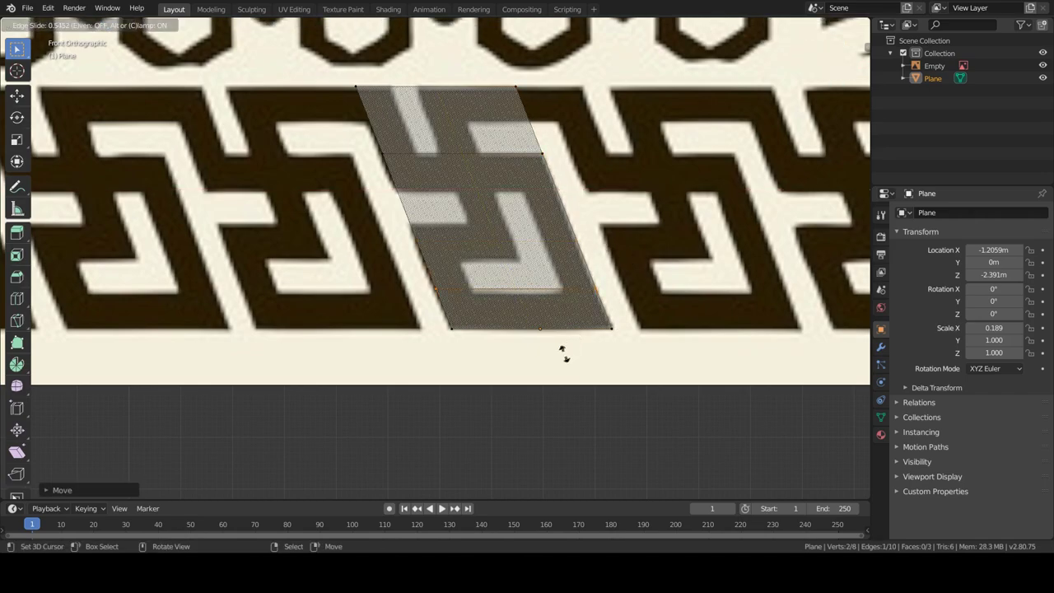
{"action": "left_click", "coordinate": [554, 363]}
{"action": "key", "text": "ctrl+r"}
{"action": "left_click", "coordinate": [577, 273]}
{"action": "left_click", "coordinate": [580, 303]}
- Add two more horizontal loop cuts at the stroke boundaries
{"action": "key", "text": "ctrl+r"}
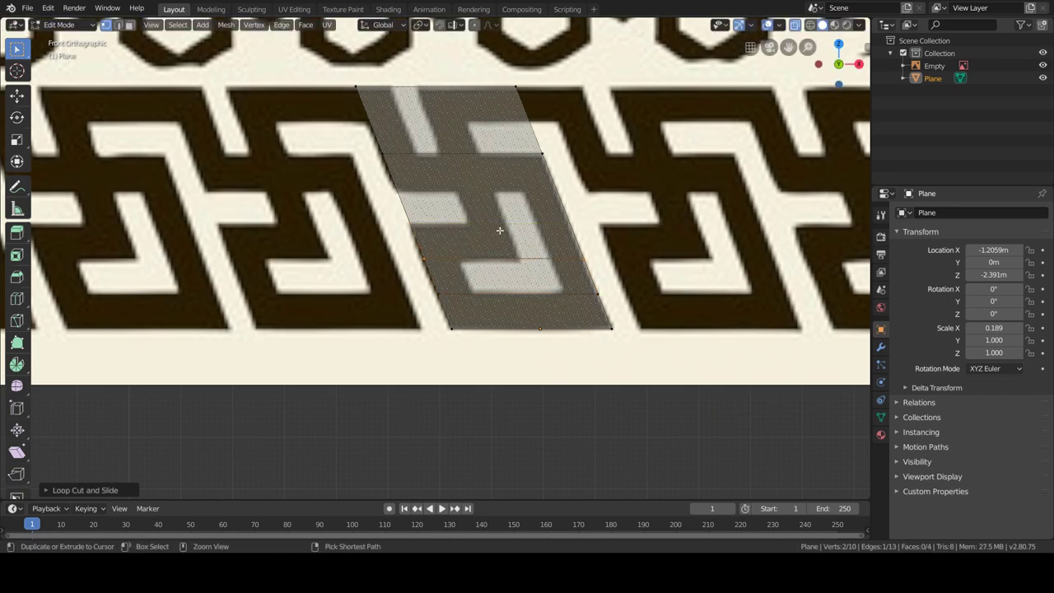
{"action": "left_click", "coordinate": [535, 227]}
{"action": "left_click", "coordinate": [539, 230]}
{"action": "key", "text": "ctrl+r"}
{"action": "left_click", "coordinate": [541, 198]}
{"action": "left_click", "coordinate": [541, 197]}
- Add four vertical loop cuts aligned to the Greek-key stroke edges
{"action": "key", "text": "ctrl+r"}
{"action": "left_click", "coordinate": [471, 176]}
{"action": "left_click", "coordinate": [462, 185]}
{"action": "key", "text": "ctrl+r"}
{"action": "left_click", "coordinate": [443, 216]}
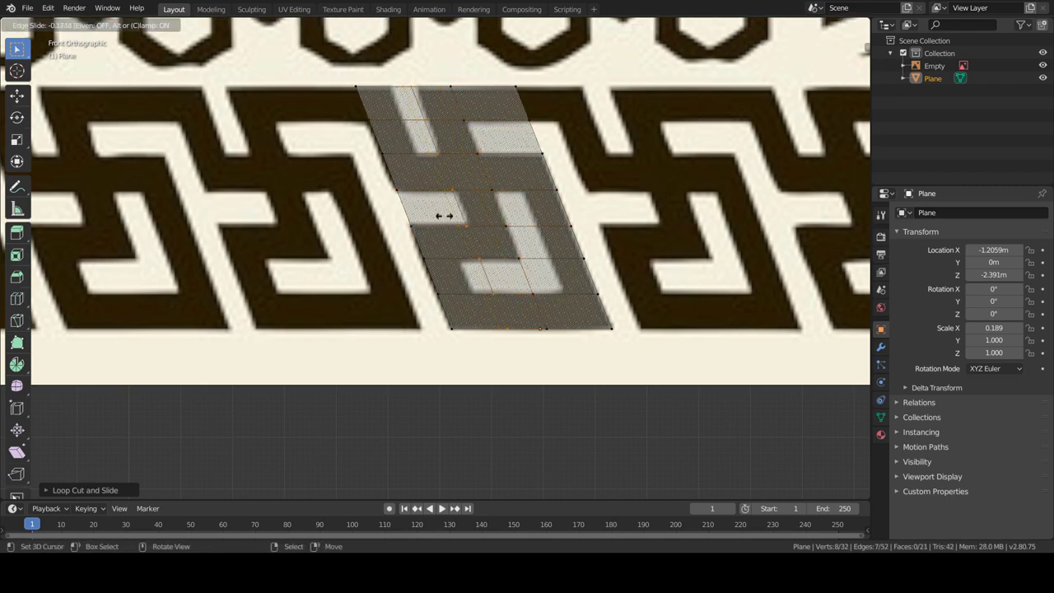
{"action": "left_click", "coordinate": [449, 219]}
{"action": "key", "text": "ctrl+r"}
{"action": "left_click", "coordinate": [445, 231]}
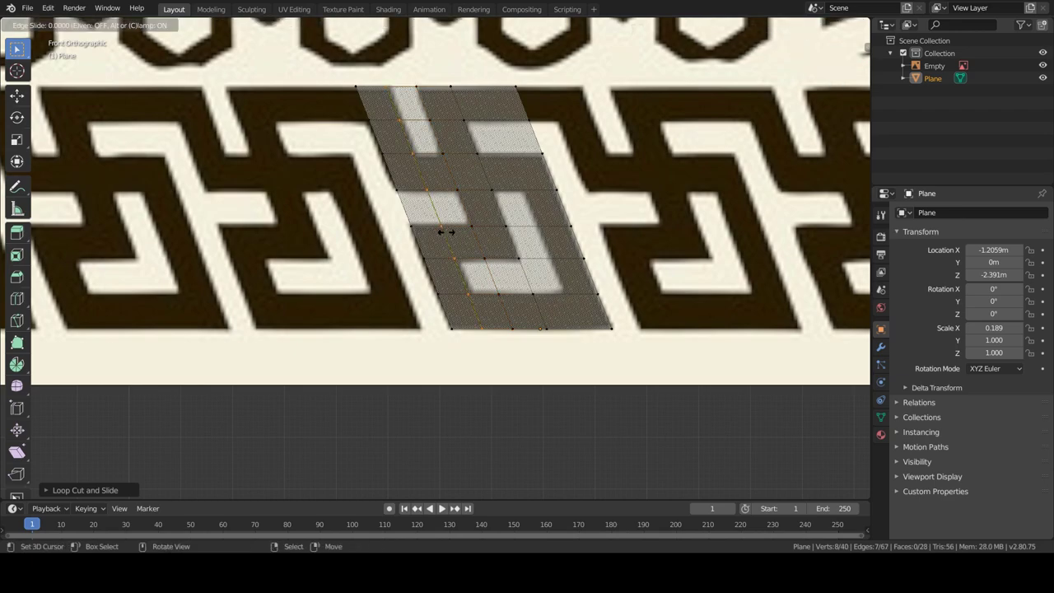
{"action": "left_click", "coordinate": [441, 231]}
{"action": "key", "text": "ctrl+r"}
{"action": "left_click", "coordinate": [550, 263]}
{"action": "left_click", "coordinate": [551, 263]}
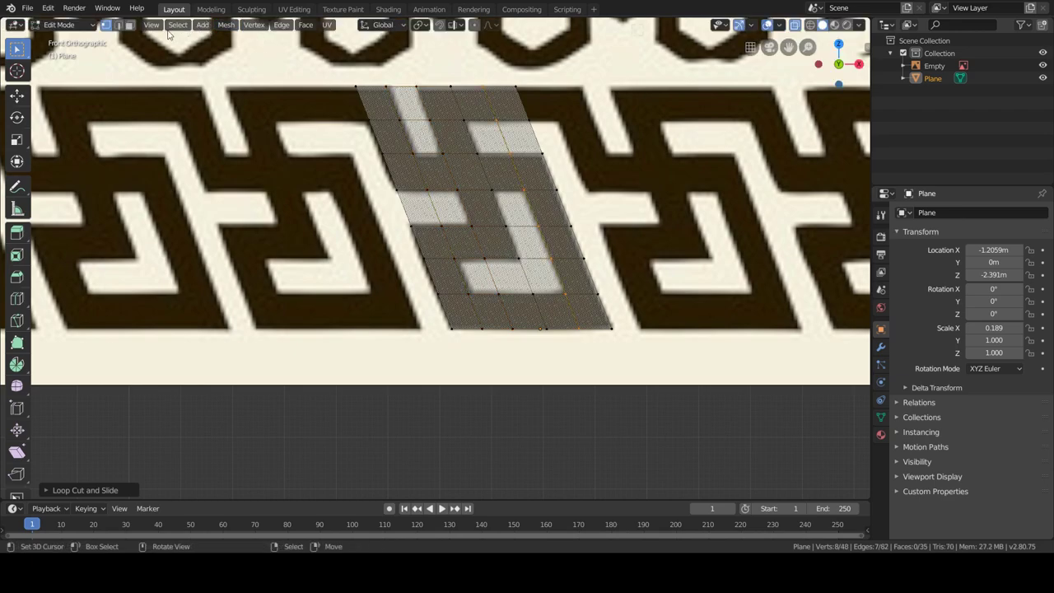
- Select the eleven grid faces lying over the light gaps of the pattern
{"action": "left_click", "coordinate": [419, 209]}
{"action": "left_click", "coordinate": [451, 208], "text": "shift"}
{"action": "left_click", "coordinate": [476, 278], "text": "shift"}
{"action": "left_click", "coordinate": [509, 278], "text": "shift"}
{"action": "left_click", "coordinate": [542, 278], "text": "shift"}
{"action": "left_click", "coordinate": [534, 232], "text": "shift"}
{"action": "left_click", "coordinate": [511, 208], "text": "shift"}
{"action": "left_click", "coordinate": [485, 136], "text": "shift"}
{"action": "left_click", "coordinate": [519, 135], "text": "shift"}
{"action": "left_click", "coordinate": [414, 140], "text": "shift"}
{"action": "left_click", "coordinate": [410, 109], "text": "shift"}
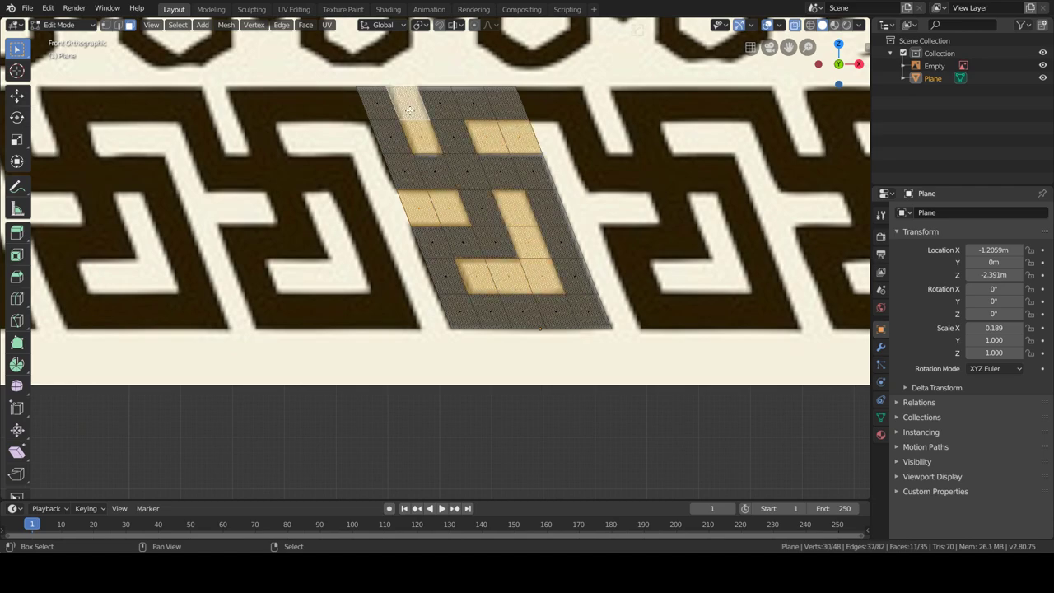
- Delete the selected gap faces and return to Object Mode
{"action": "key", "text": "x"}
{"action": "left_click", "coordinate": [471, 190]}
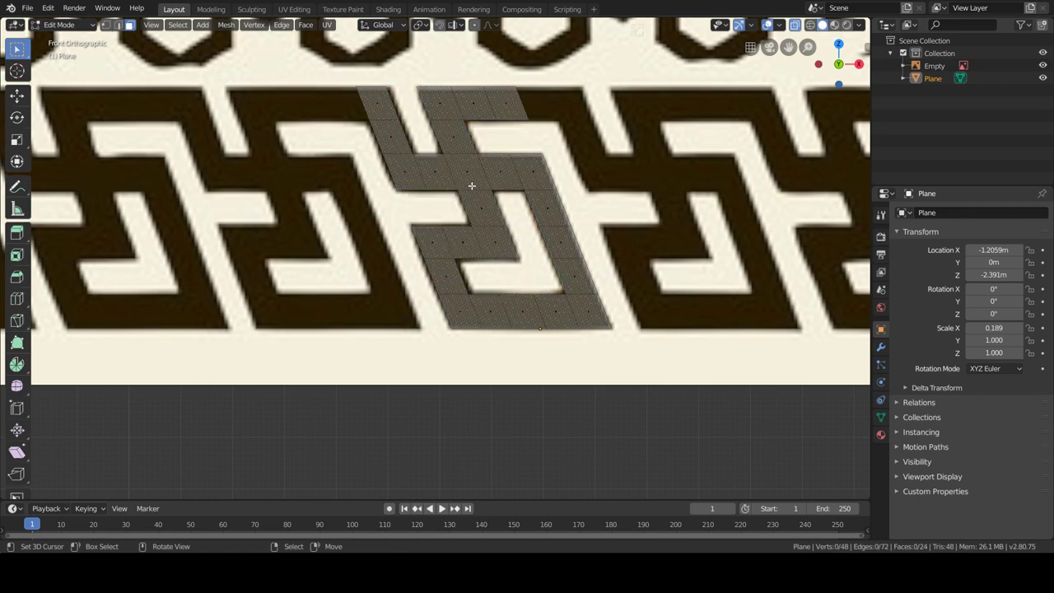
{"action": "key", "text": "Tab"}
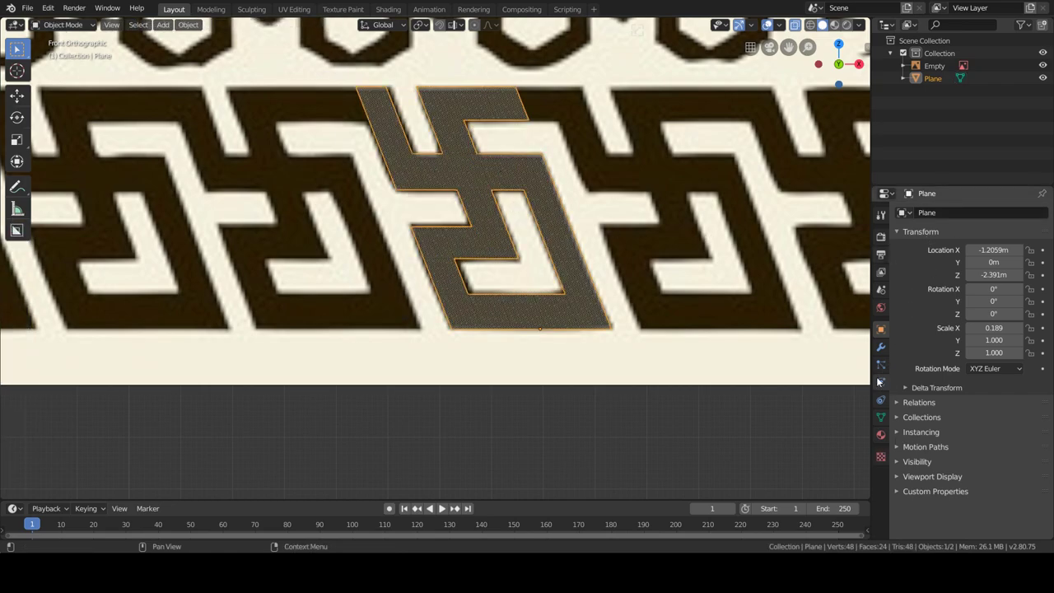
{"action": "left_click", "coordinate": [881, 346]}
- Add an Array modifier with a relative X offset of 0.75
{"action": "left_click", "coordinate": [925, 212]}
{"action": "left_click", "coordinate": [792, 242]}
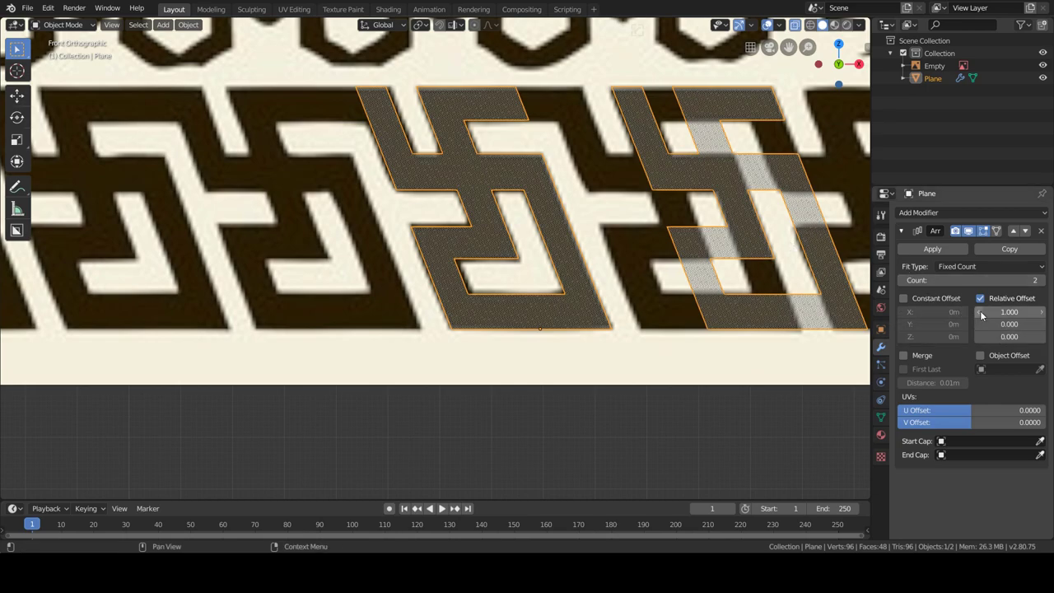
{"action": "scroll", "coordinate": [997, 317], "scroll_direction": "down", "scroll_amount": 2, "text": "ctrl"}
{"action": "scroll", "coordinate": [996, 317], "scroll_direction": "down", "scroll_amount": 1, "text": "ctrl"}
{"action": "type", "text": "0.75"}
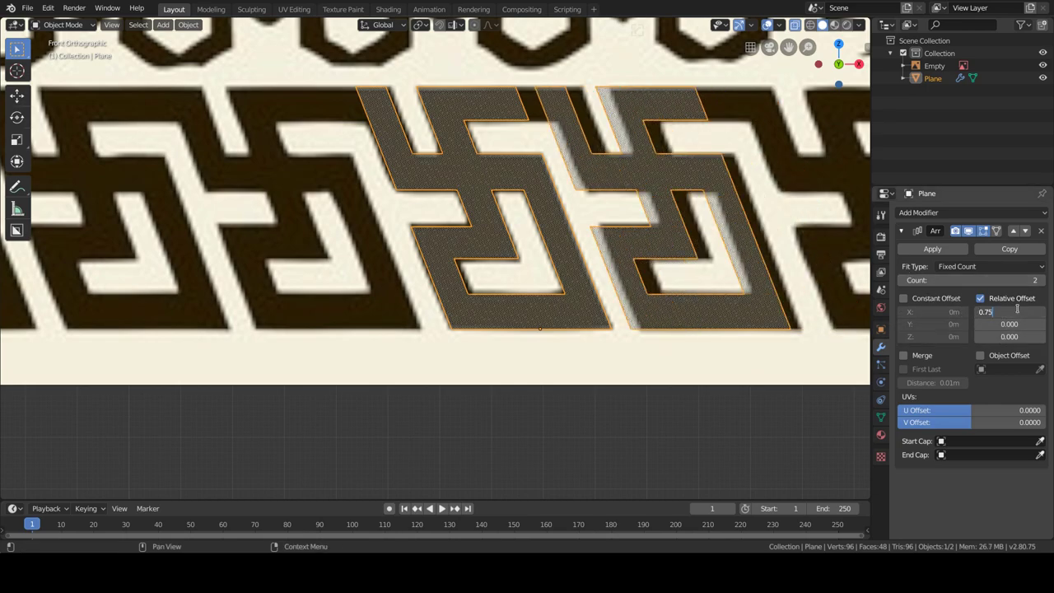
{"action": "key", "text": "Return"}
- Shift the motif's top edge along X so the arrayed copies interlock
{"action": "key", "text": "Tab"}
{"action": "left_click", "coordinate": [521, 111]}
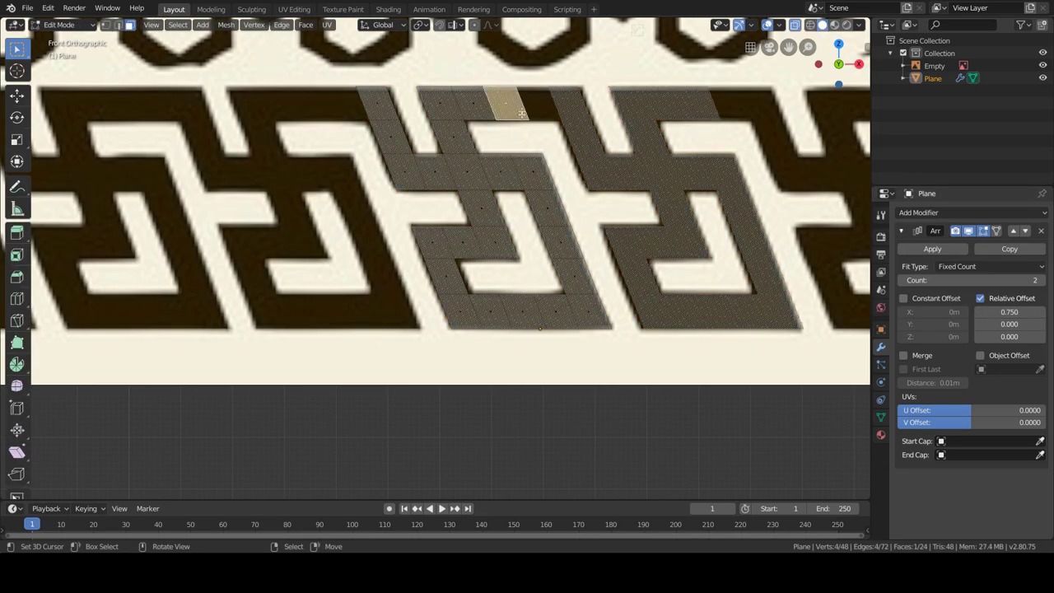
{"action": "left_click", "coordinate": [118, 25]}
{"action": "left_click", "coordinate": [506, 98]}
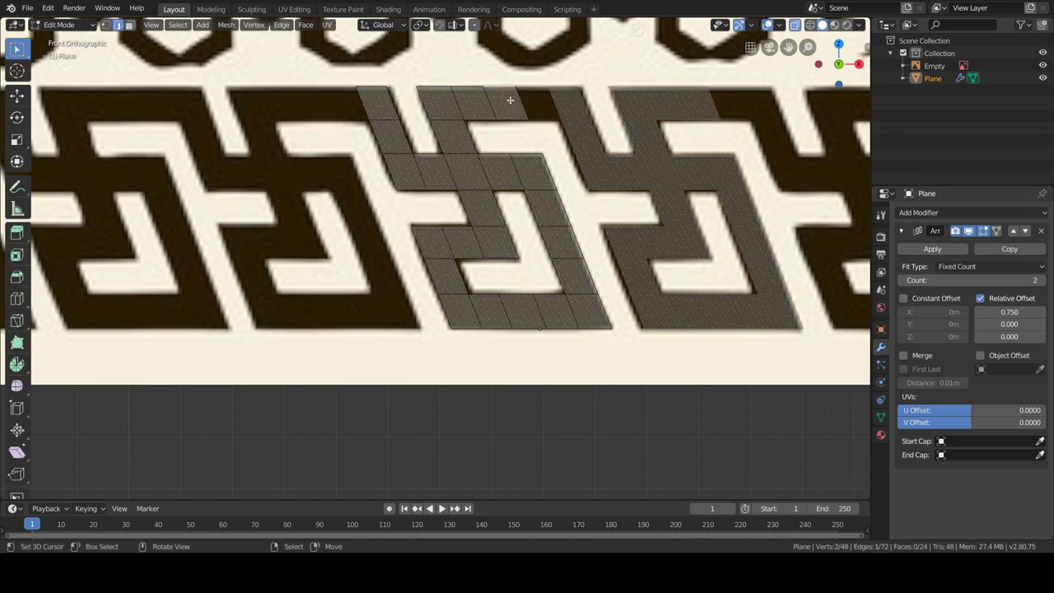
{"action": "key", "text": "g"}
{"action": "key", "text": "x"}
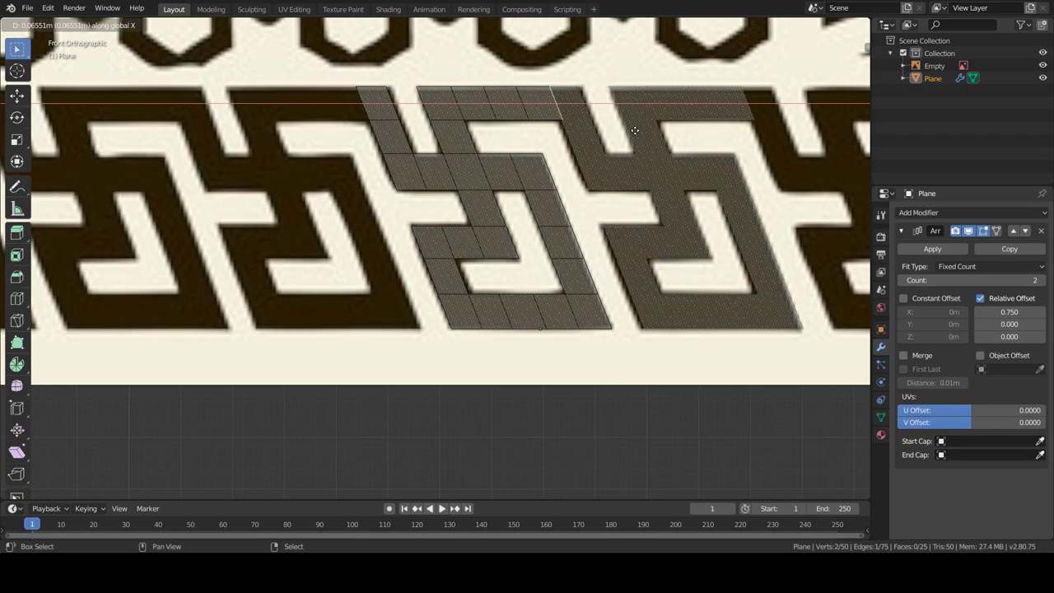
{"action": "left_click", "coordinate": [635, 130]}
{"action": "key", "text": "Tab"}
- Toggle between Edit and Object Mode to check how the copies join
{"action": "key", "text": "Tab"}
{"action": "scroll", "coordinate": [613, 119], "scroll_direction": "up", "scroll_amount": 3}
{"action": "scroll", "coordinate": [613, 148], "scroll_direction": "down", "scroll_amount": 3}
{"action": "key", "text": "Tab"}
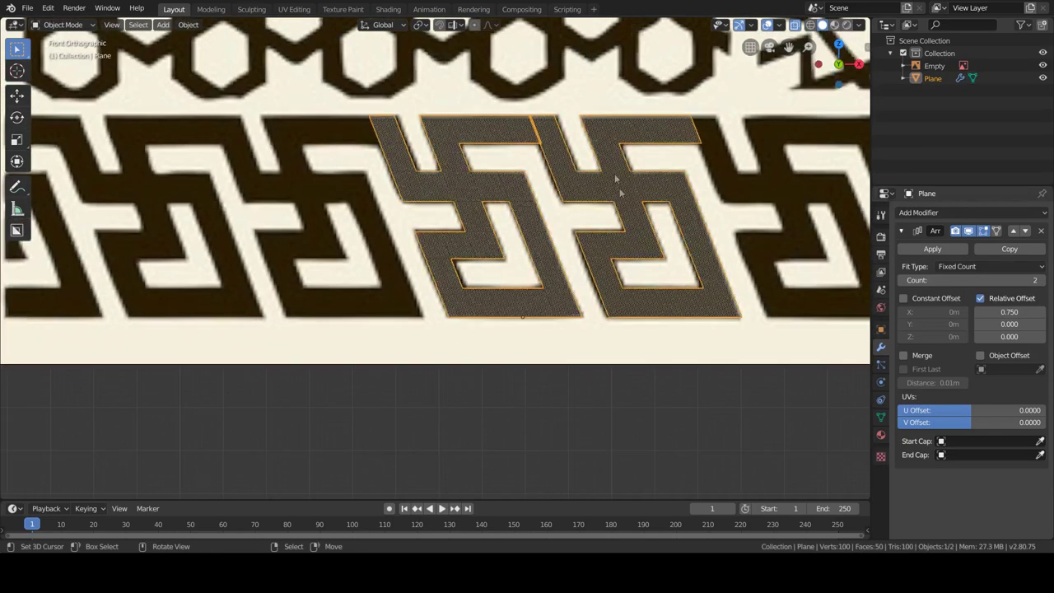
{"action": "key", "text": "Tab"}
{"action": "scroll", "coordinate": [610, 165], "scroll_direction": "up", "scroll_amount": 3}
{"action": "scroll", "coordinate": [576, 119], "scroll_direction": "up", "scroll_amount": 2}
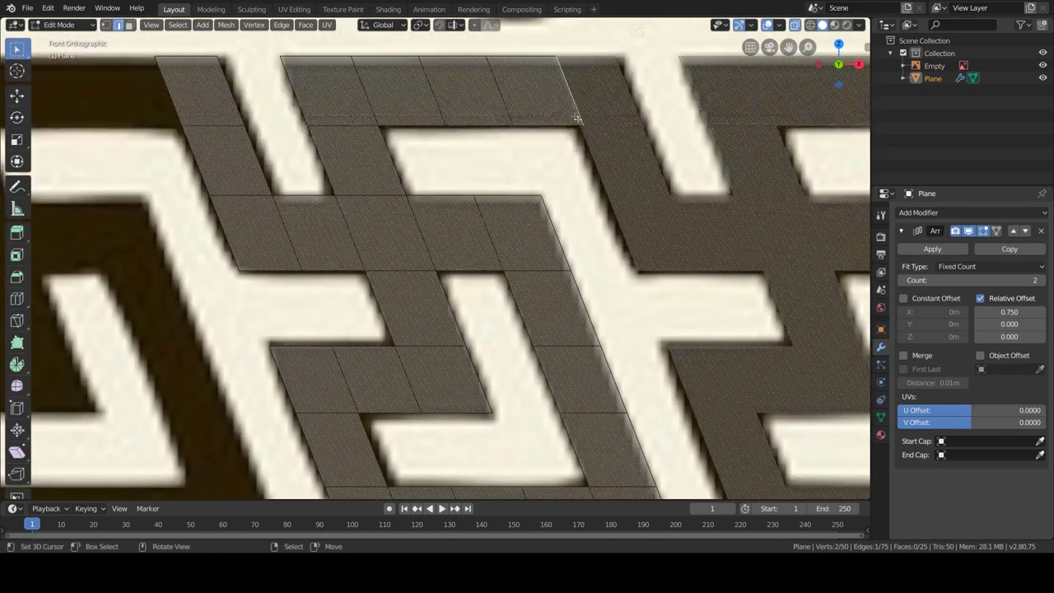
{"action": "key", "text": "Tab"}
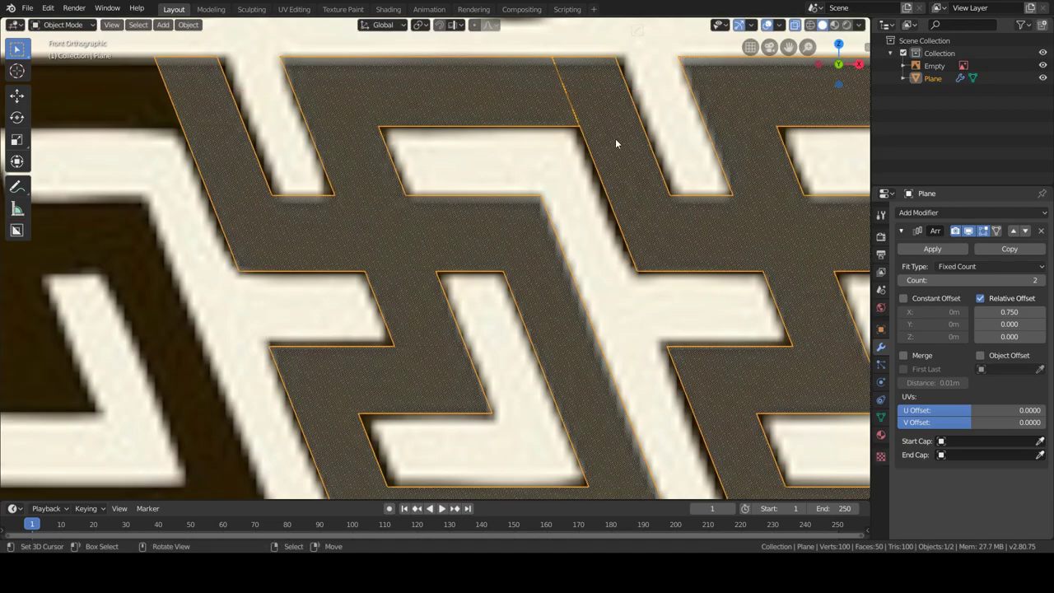
{"action": "key", "text": "Tab"}
{"action": "key", "text": "Tab"}
- Raise the meander border's Array count step by step to 5
{"action": "scroll", "coordinate": [623, 147], "scroll_direction": "down", "scroll_amount": 3}
{"action": "scroll", "coordinate": [623, 146], "scroll_direction": "down", "scroll_amount": 2}
{"action": "left_click", "coordinate": [1040, 280]}
{"action": "left_click", "coordinate": [1040, 280]}
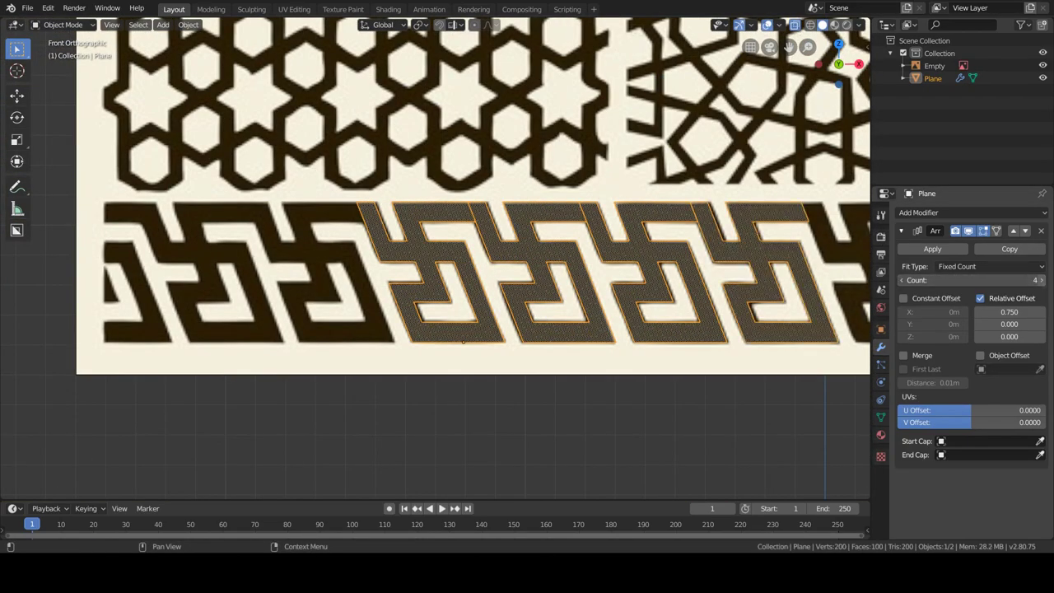
{"action": "left_click", "coordinate": [1040, 280]}
{"action": "scroll", "coordinate": [705, 318], "scroll_direction": "down", "scroll_amount": 4}
{"action": "scroll", "coordinate": [704, 318], "scroll_direction": "up", "scroll_amount": 1}
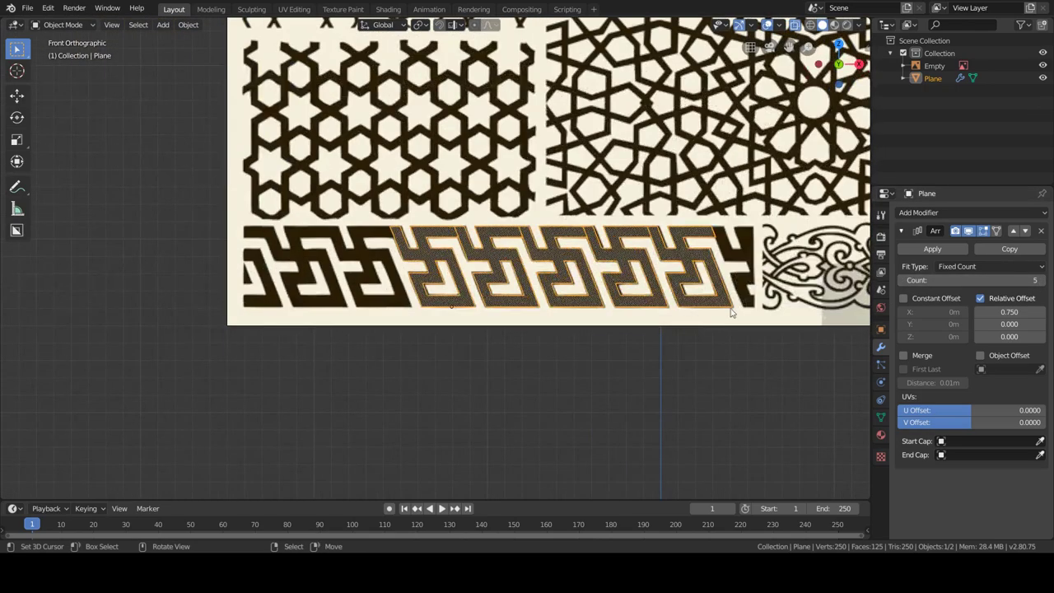
- Move the arrayed border straight down along Z to sit below the reference image
{"action": "key", "text": "g"}
{"action": "key", "text": "z"}
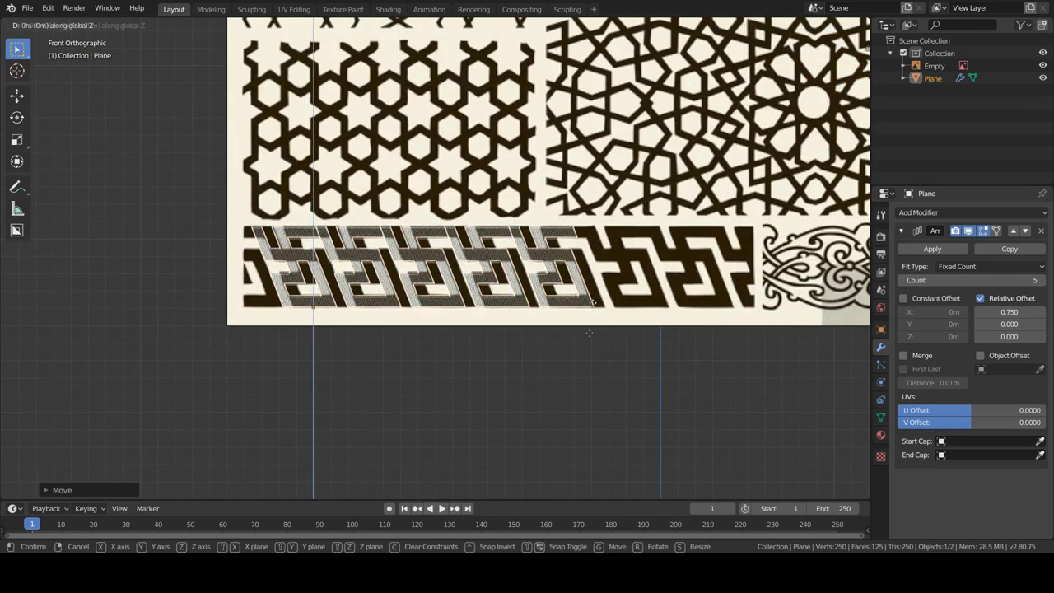
{"action": "left_click", "coordinate": [566, 465]}
{"action": "scroll", "coordinate": [566, 343], "scroll_direction": "down", "scroll_amount": 2}
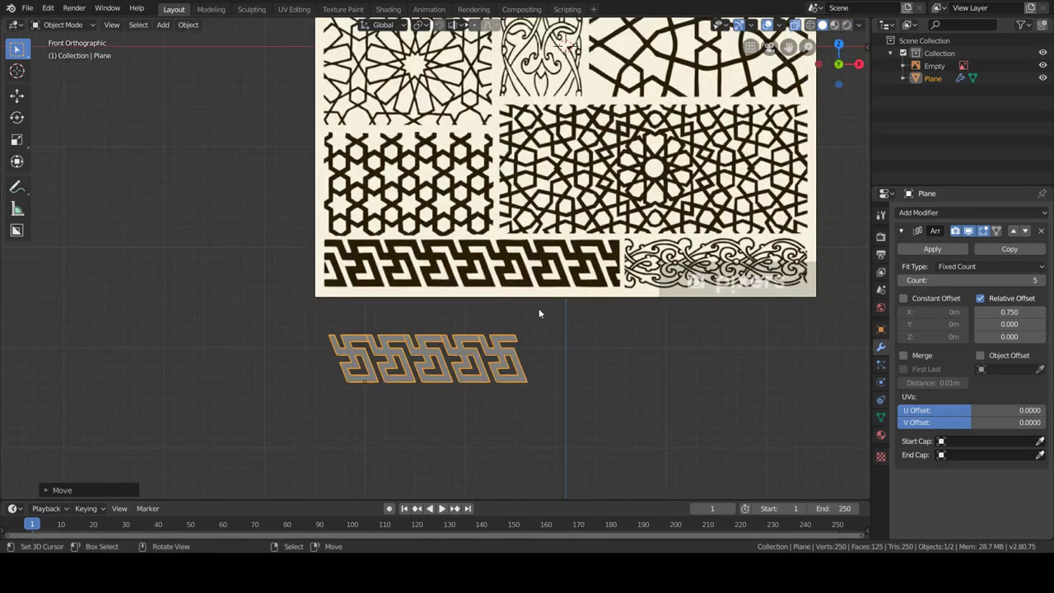
{"action": "scroll", "coordinate": [527, 288], "scroll_direction": "up", "scroll_amount": 3}
{"action": "scroll", "coordinate": [506, 255], "scroll_direction": "up", "scroll_amount": 2}
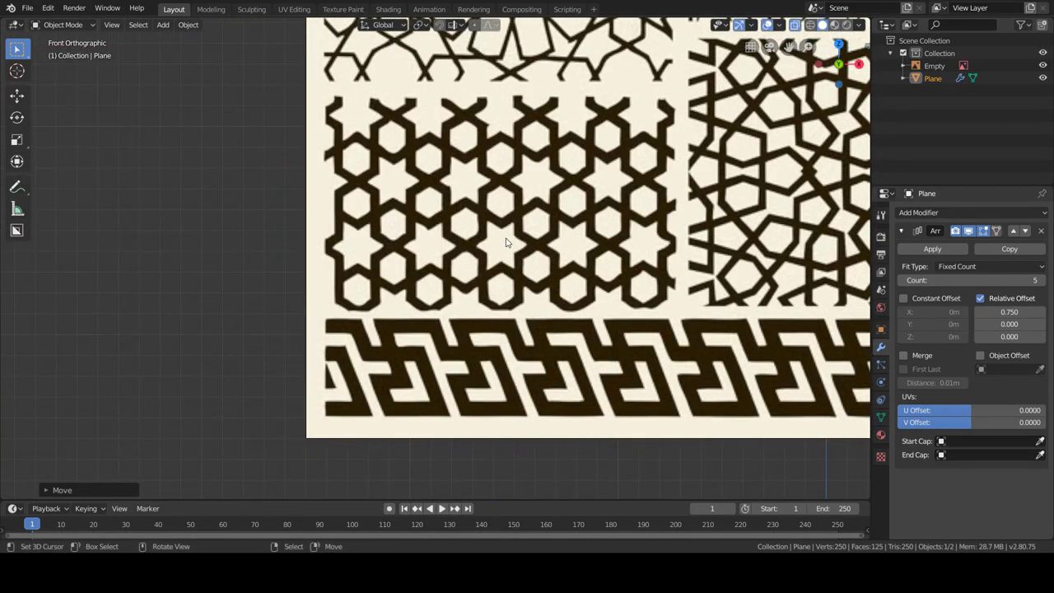
- Add a cube at the star lattice, scale it down, then delete it
{"action": "key", "text": "shift+a"}
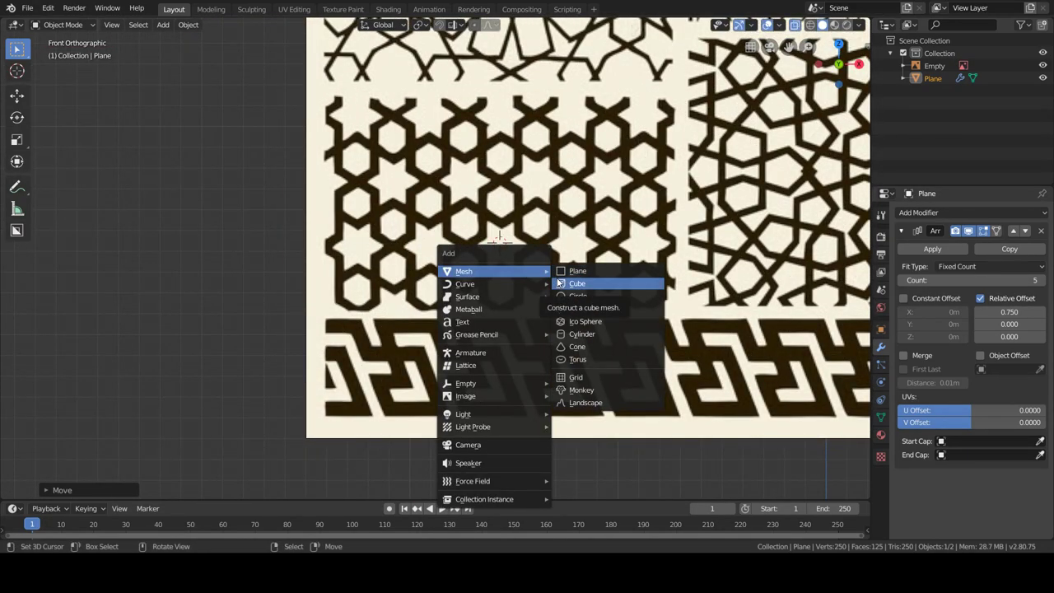
{"action": "left_click", "coordinate": [559, 283]}
{"action": "key", "text": "s"}
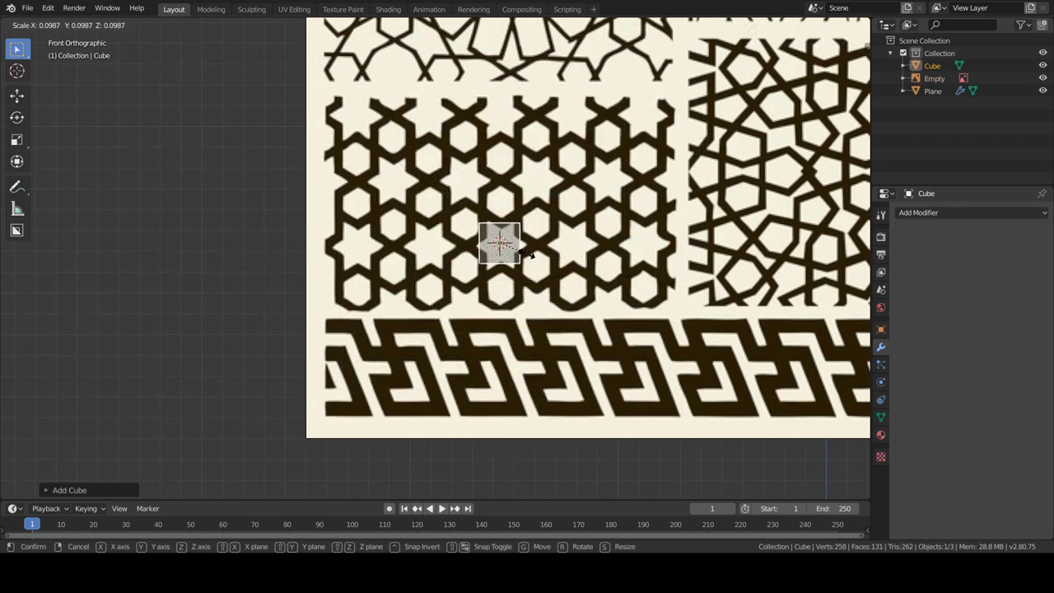
{"action": "left_click", "coordinate": [586, 261]}
{"action": "key", "text": "Delete"}
- Add a plane at the star lattice, shift it along Z and narrow it along X to 0.1345
{"action": "key", "text": "shift+a"}
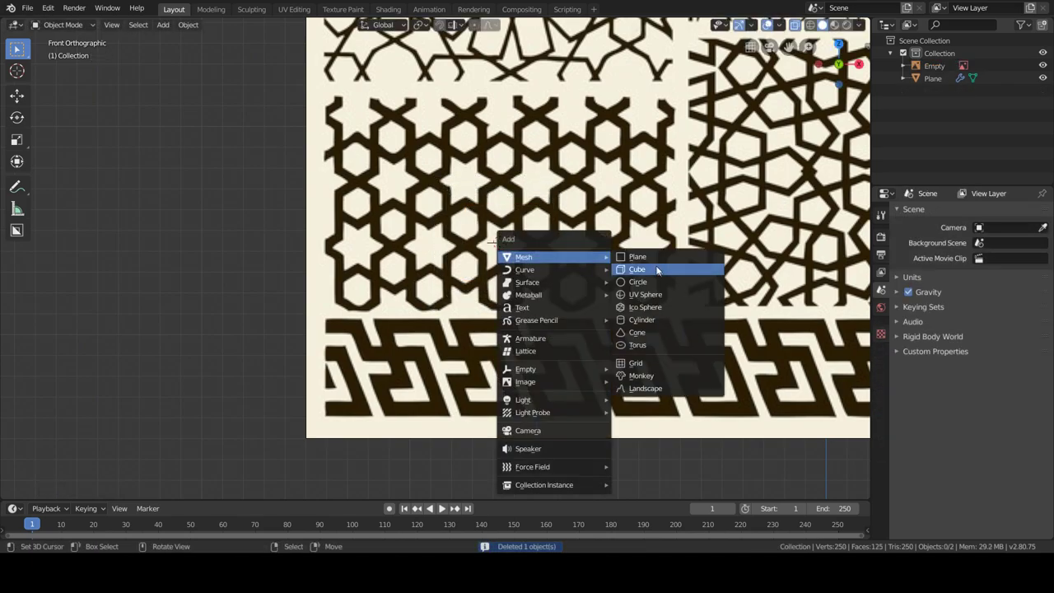
{"action": "mouse_move", "coordinate": [523, 257]}
{"action": "left_click", "coordinate": [654, 266]}
{"action": "key", "text": "g"}
{"action": "key", "text": "z"}
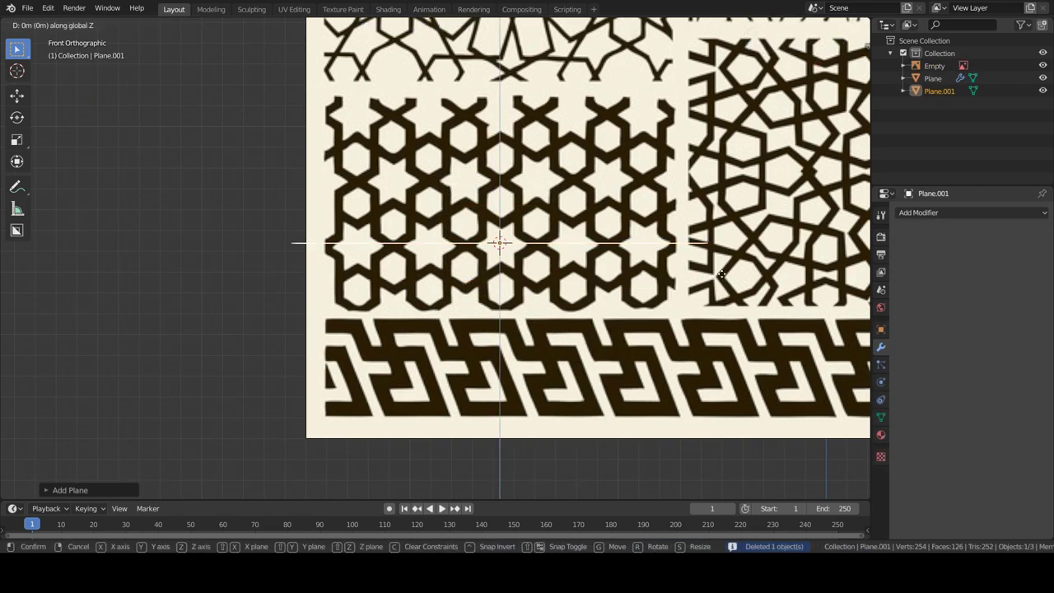
{"action": "left_click", "coordinate": [709, 303]}
{"action": "key", "text": "s"}
{"action": "key", "text": "x"}
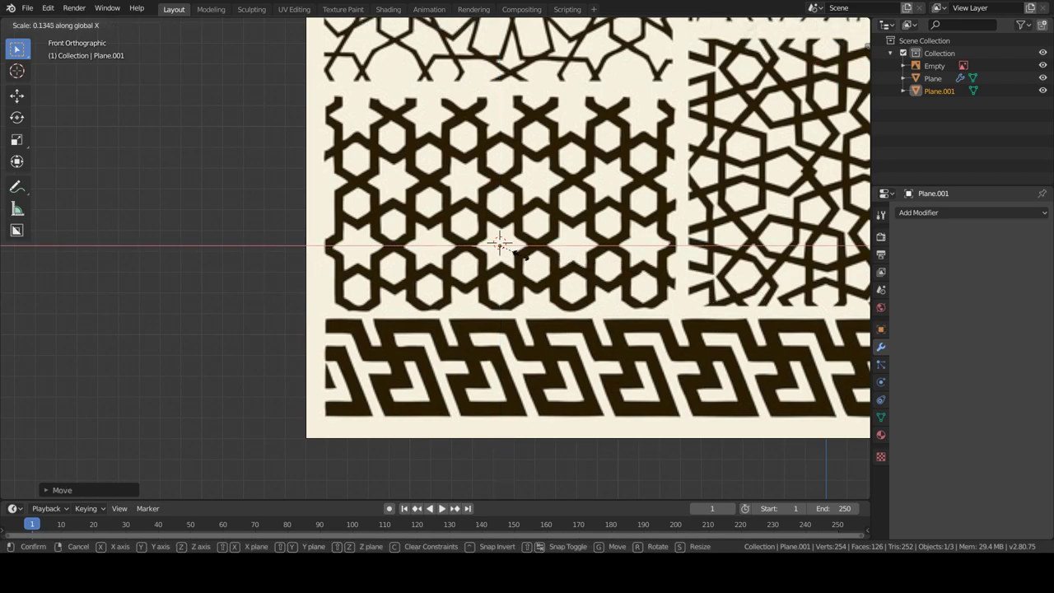
{"action": "left_click", "coordinate": [499, 245]}
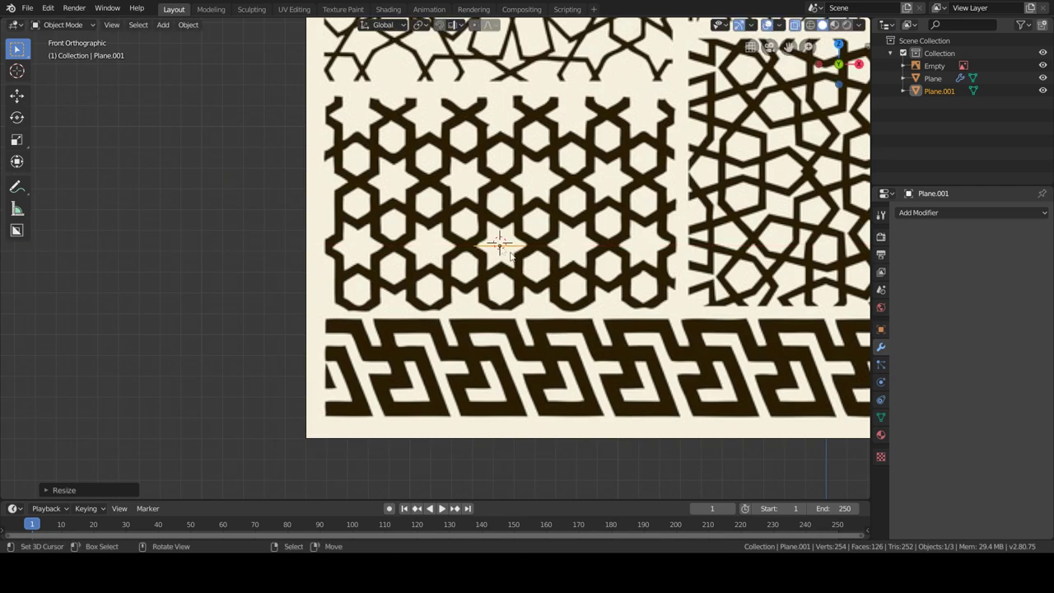
- In Edit Mode, delete the plane's other vertices so only one edge remains
{"action": "scroll", "coordinate": [502, 242], "scroll_direction": "up", "scroll_amount": 2}
{"action": "mouse_move", "coordinate": [548, 230]}
{"action": "middle_mouse_down"}
{"action": "mouse_move", "coordinate": [534, 289]}
{"action": "mouse_move", "coordinate": [542, 310]}
{"action": "middle_mouse_up"}
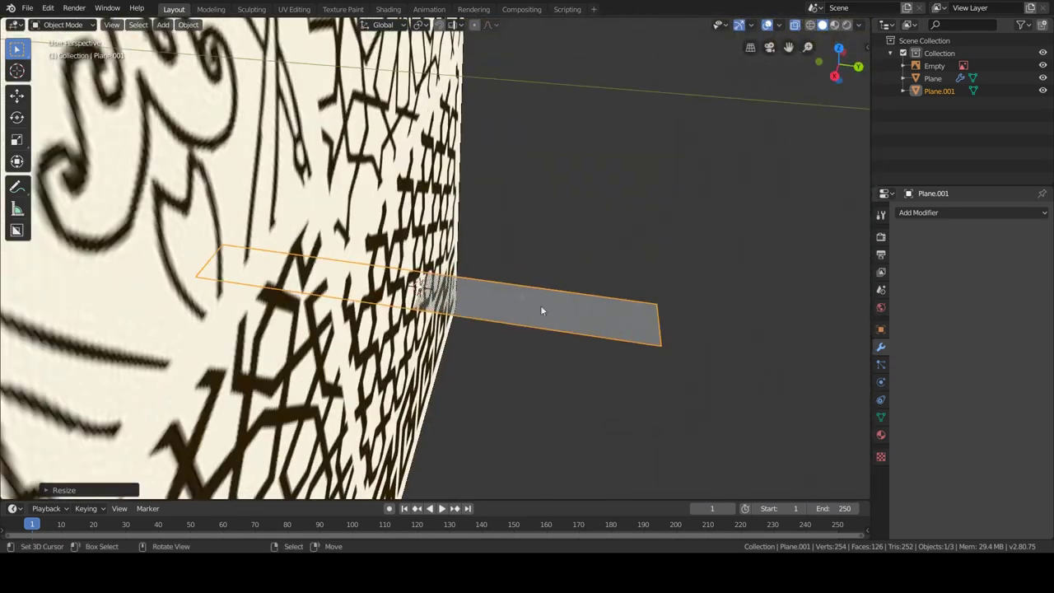
{"action": "key", "text": "Tab"}
{"action": "key", "text": "a"}
{"action": "left_click", "coordinate": [662, 331]}
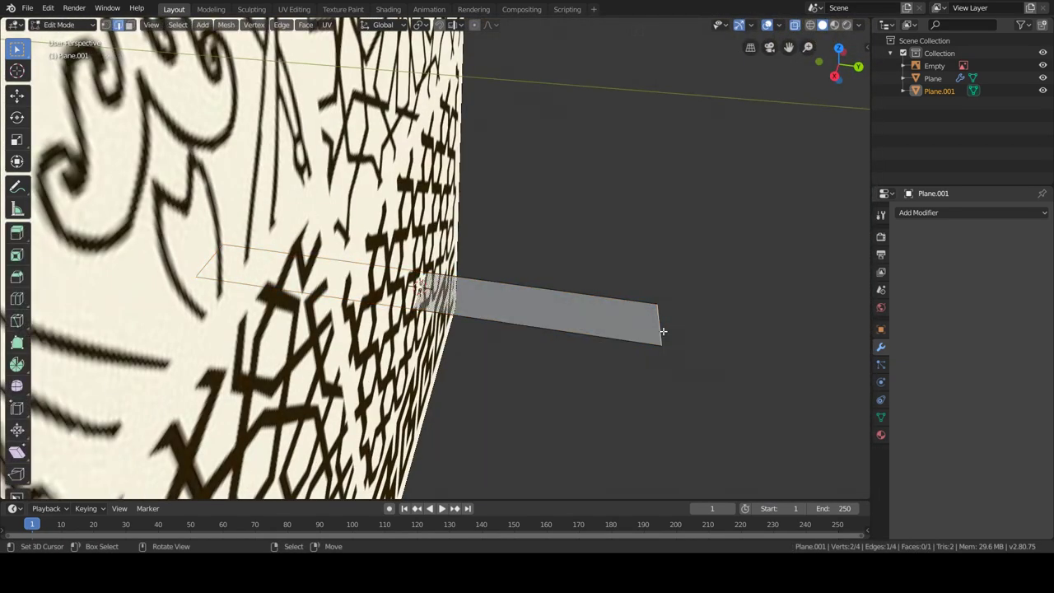
{"action": "left_click", "coordinate": [106, 27]}
{"action": "key", "text": "x"}
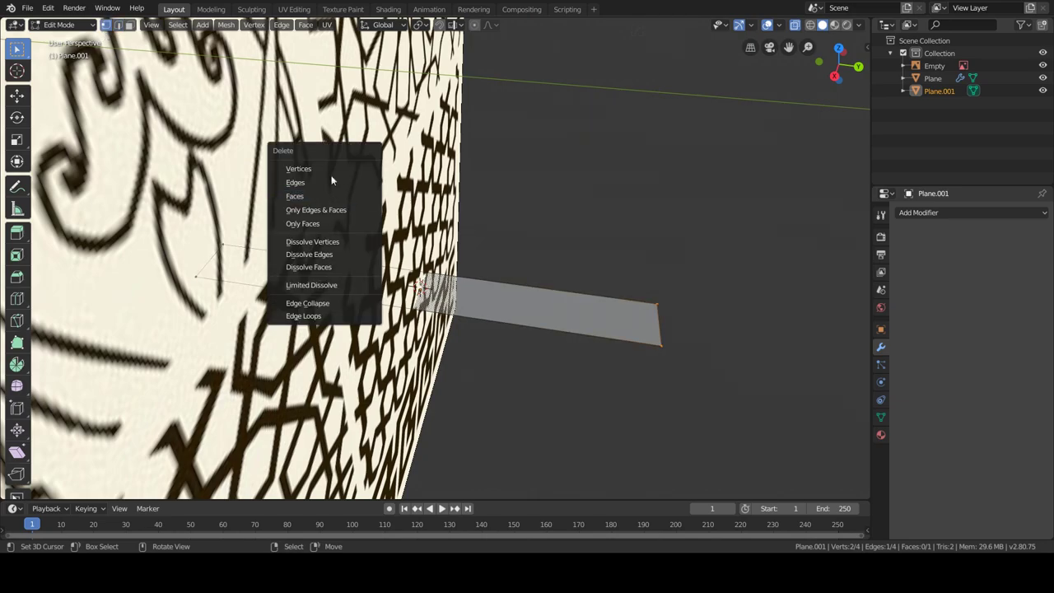
{"action": "left_click", "coordinate": [309, 168]}
- From the front view, extend the edge with a third vertex on the star lattice
{"action": "middle_click_drag", "start_coordinate": [309, 172], "coordinate": [369, 329]}
{"action": "left_click", "coordinate": [425, 459]}
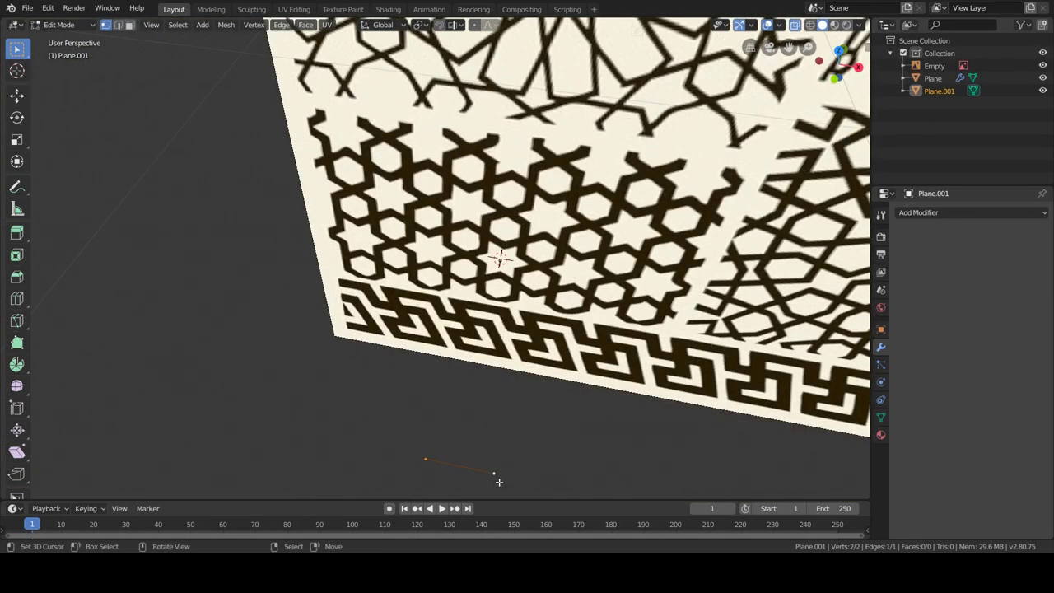
{"action": "key", "text": "KP_7"}
{"action": "key", "text": "KP_1"}
{"action": "scroll", "coordinate": [511, 238], "scroll_direction": "up", "scroll_amount": 2}
{"action": "scroll", "coordinate": [576, 251], "scroll_direction": "up", "scroll_amount": 2}
{"action": "scroll", "coordinate": [597, 260], "scroll_direction": "down", "scroll_amount": 3}
{"action": "middle_click_drag", "start_coordinate": [596, 260], "coordinate": [487, 346]}
{"action": "right_click", "coordinate": [487, 346], "text": "ctrl"}
{"action": "key", "text": "KP_1"}
{"action": "scroll", "coordinate": [487, 217], "scroll_direction": "up", "scroll_amount": 3}
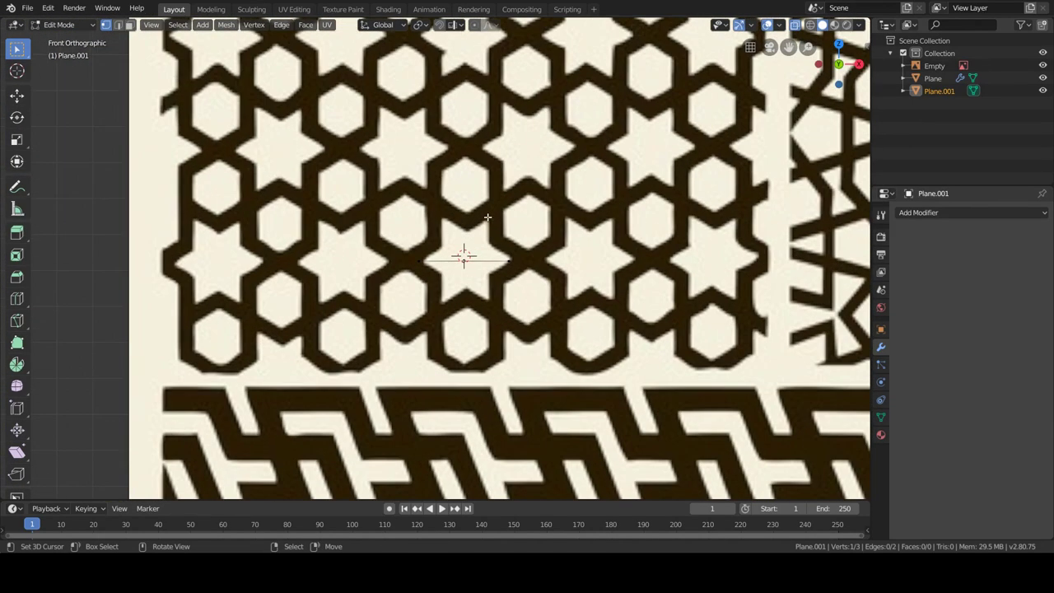
- Delete the stray vertex and add a Mirror modifier to the mesh
{"action": "key", "text": "g"}
{"action": "key", "text": "z"}
{"action": "right_click", "coordinate": [481, 187]}
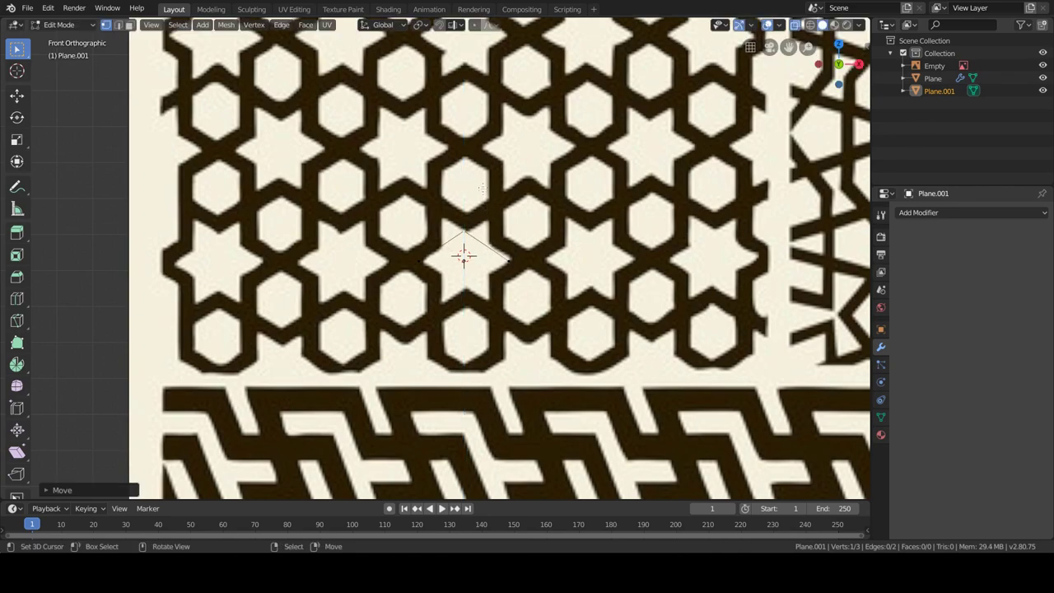
{"action": "key", "text": "x"}
{"action": "left_click", "coordinate": [488, 254]}
{"action": "left_click", "coordinate": [918, 214]}
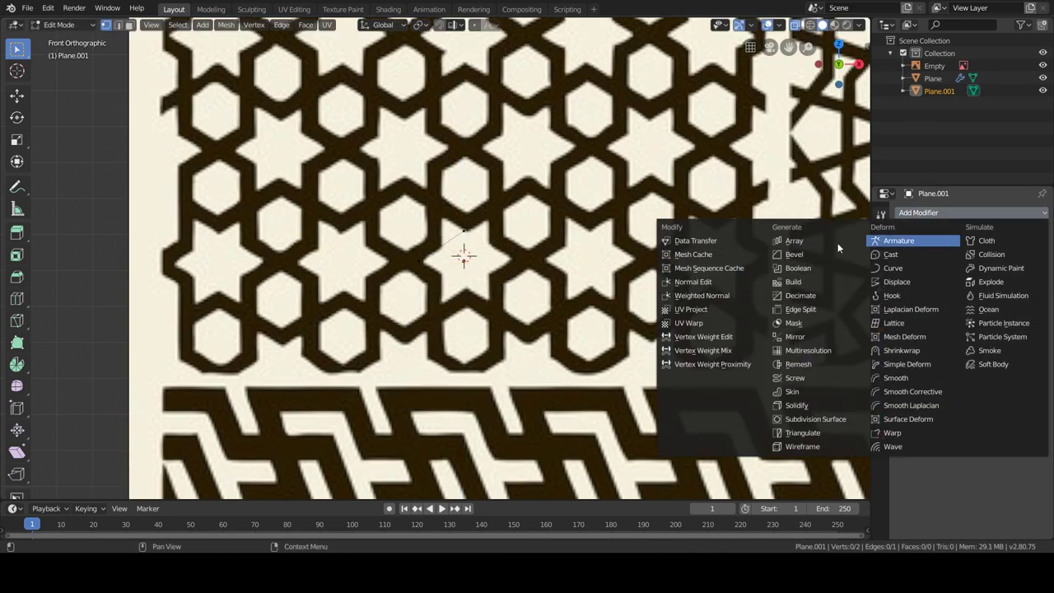
{"action": "left_click", "coordinate": [809, 323]}
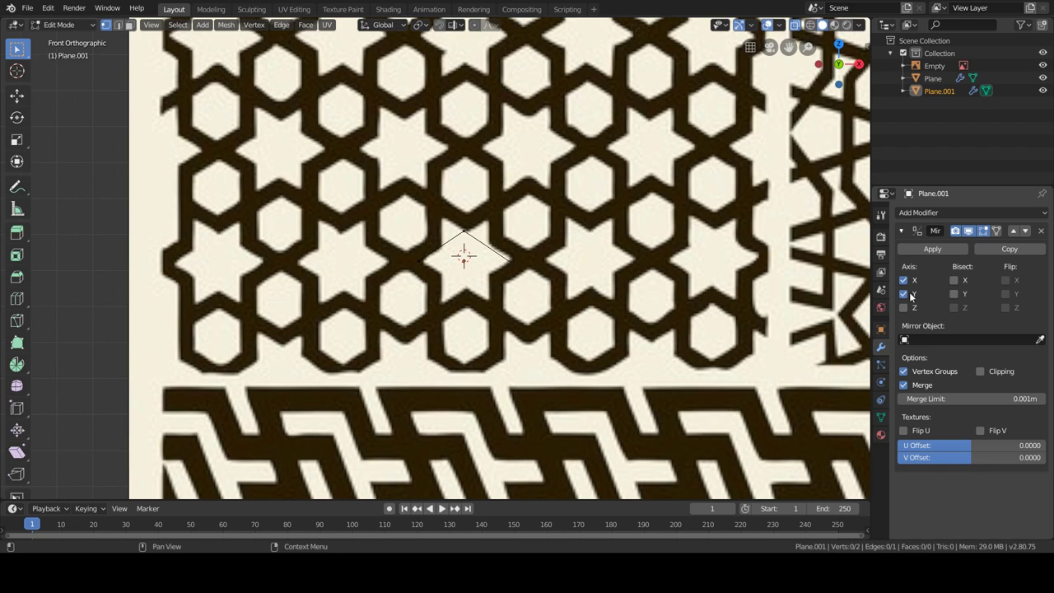
- Trace the star's top point with vertices, extruding along X and then up along Z
{"action": "scroll", "coordinate": [542, 219], "scroll_direction": "up", "scroll_amount": 2}
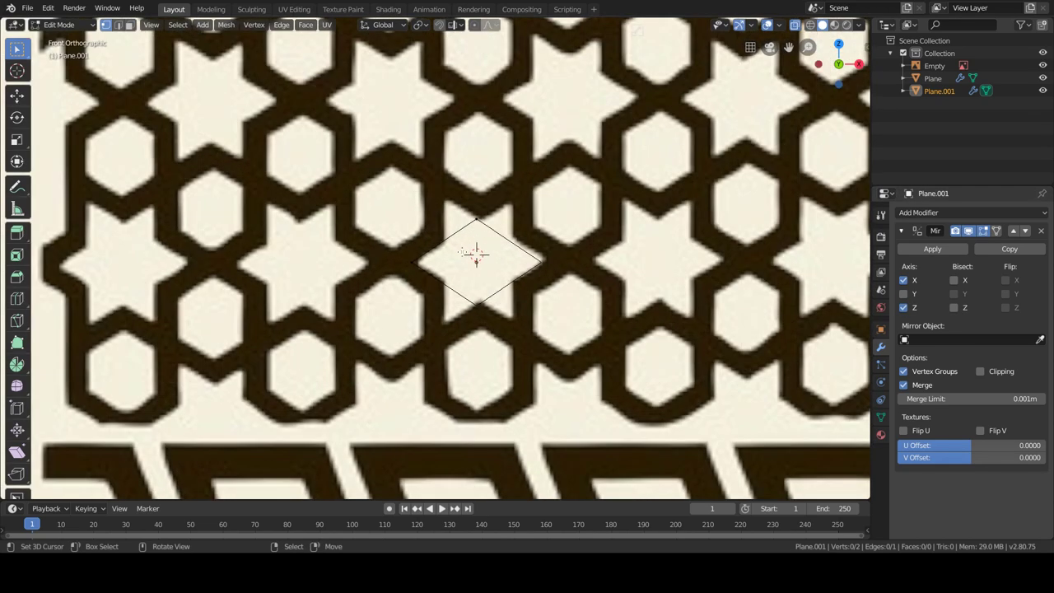
{"action": "right_click", "coordinate": [445, 241], "text": "ctrl"}
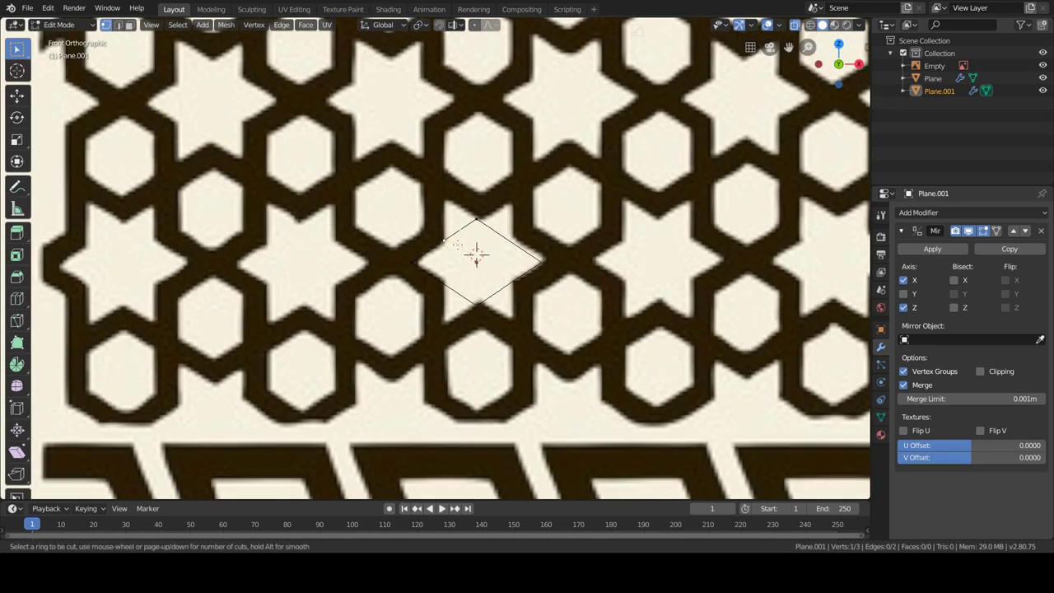
{"action": "key", "text": "e"}
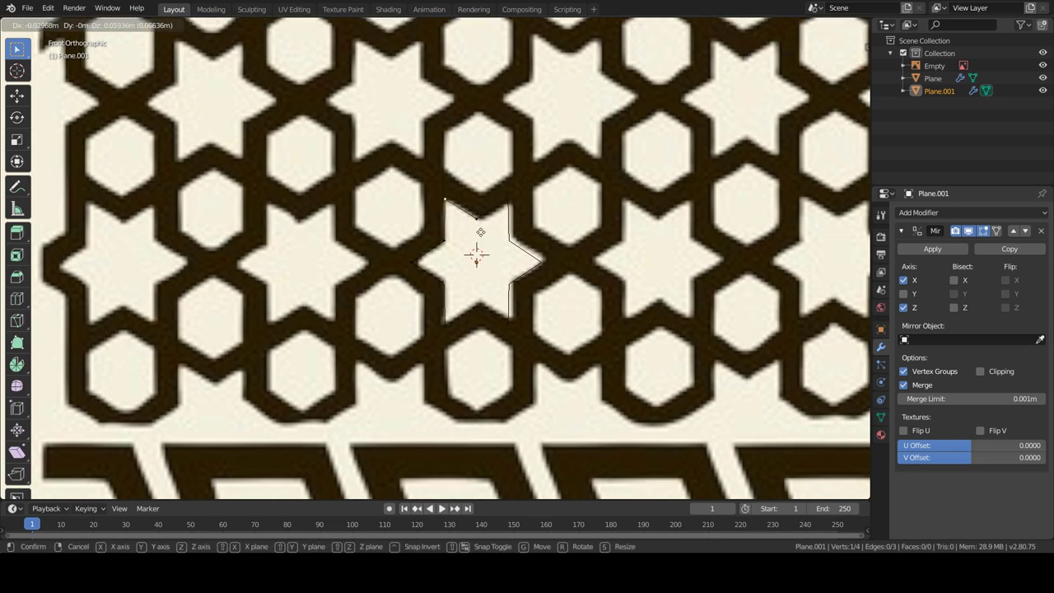
{"action": "left_click", "coordinate": [475, 230]}
{"action": "left_click", "coordinate": [421, 255]}
{"action": "key", "text": "e"}
{"action": "key", "text": "x"}
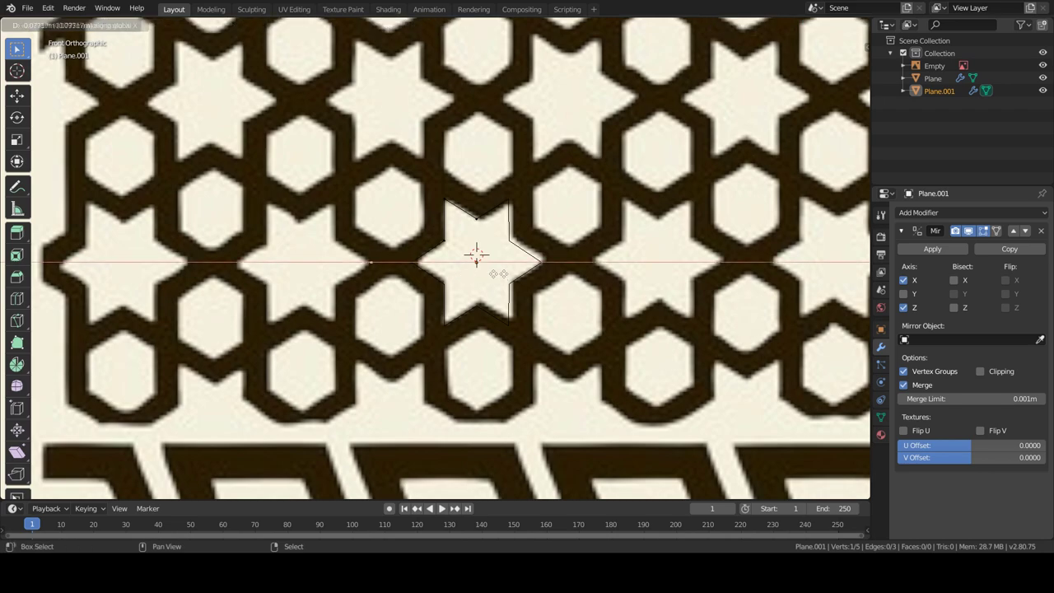
{"action": "left_click", "coordinate": [526, 281]}
{"action": "key", "text": "e"}
{"action": "key", "text": "z"}
{"action": "left_click", "coordinate": [520, 268]}
- Continue extruding vertices around the hexagon band and snap the last one onto the corner
{"action": "key", "text": "e"}
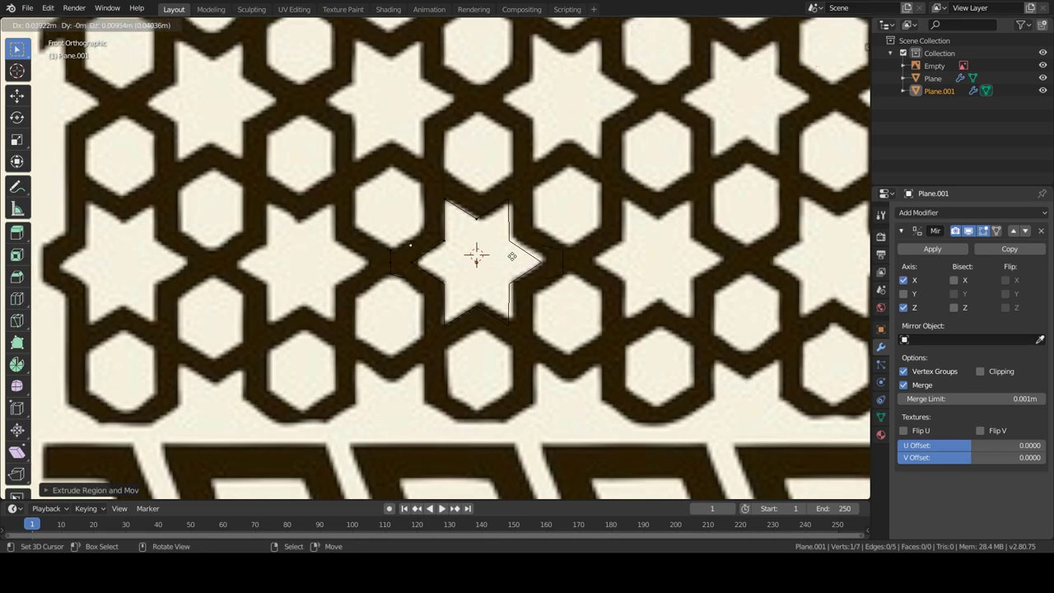
{"action": "left_click", "coordinate": [522, 240]}
{"action": "key", "text": "e"}
{"action": "key", "text": "z"}
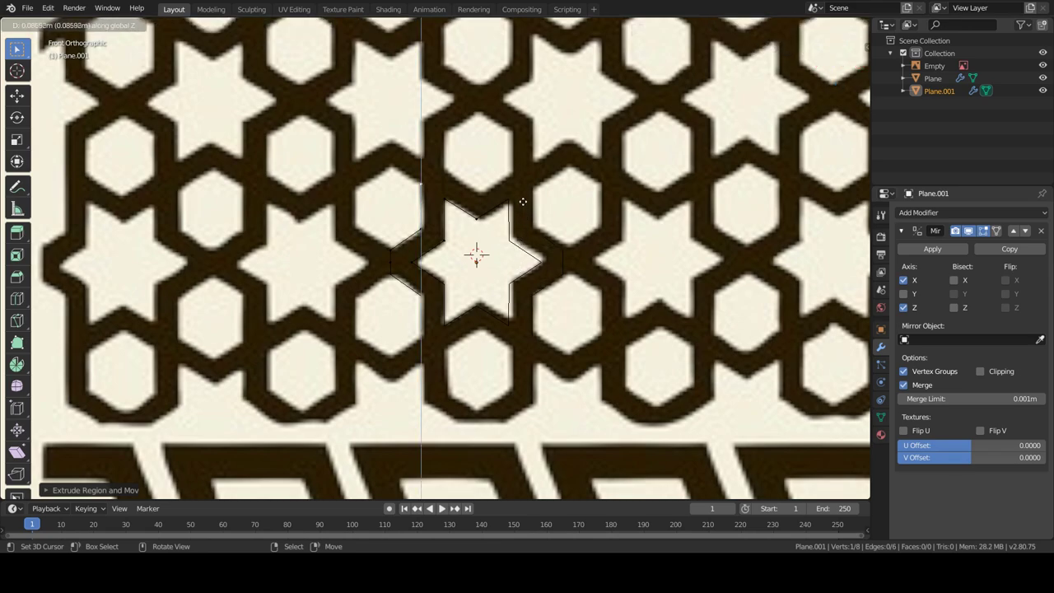
{"action": "left_click", "coordinate": [522, 201]}
{"action": "key", "text": "e"}
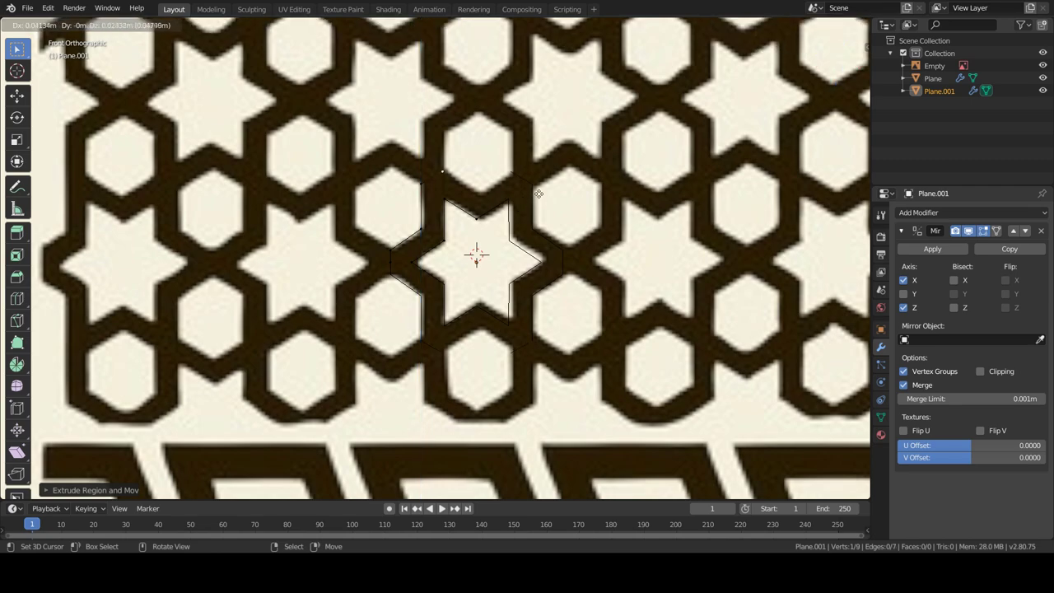
{"action": "left_click", "coordinate": [540, 194]}
{"action": "key", "text": "e"}
{"action": "right_click", "coordinate": [572, 211]}
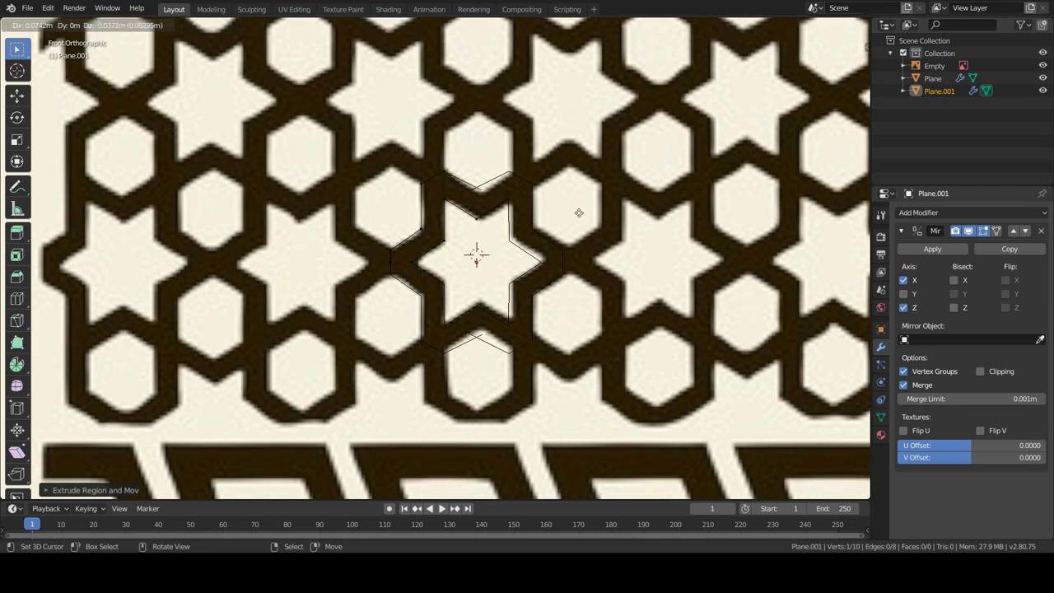
{"action": "key", "text": "g"}
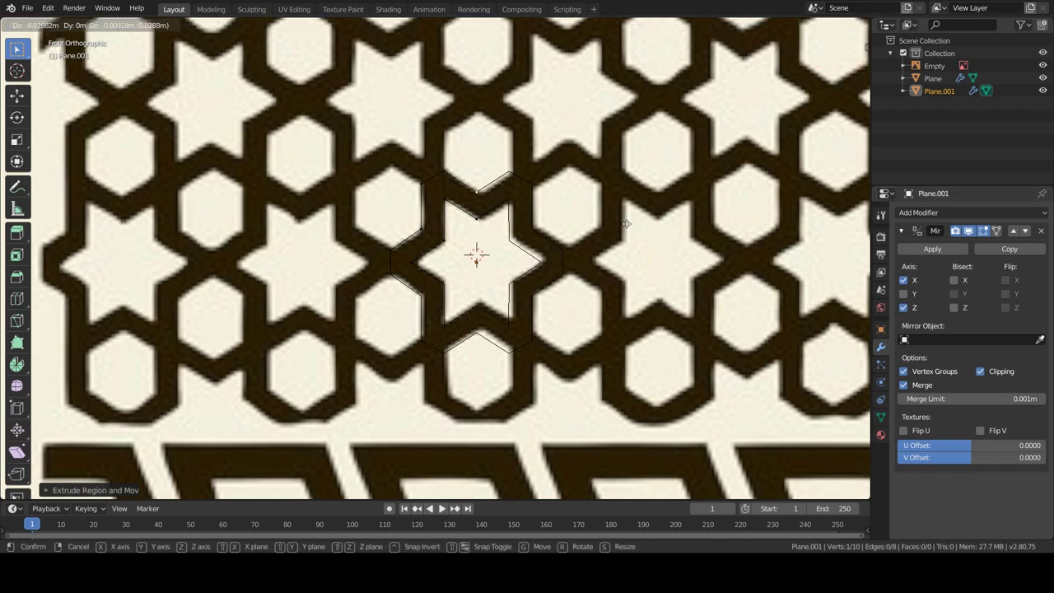
{"action": "left_click", "coordinate": [625, 223]}
{"action": "key", "text": "Tab"}
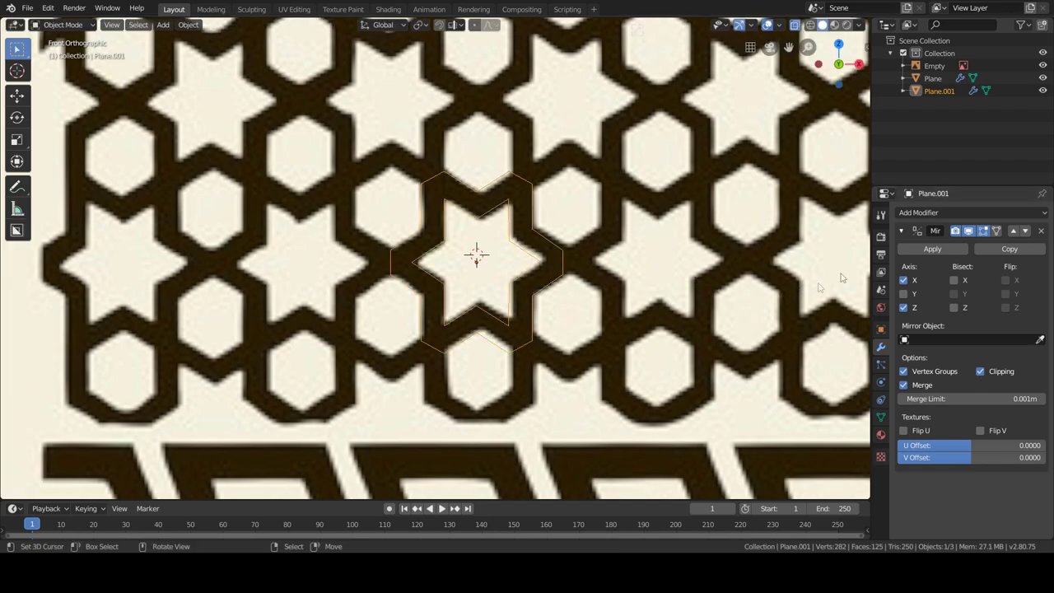
- Fill the traced star band's top chevron and left side with faces
{"action": "key", "text": "Tab"}
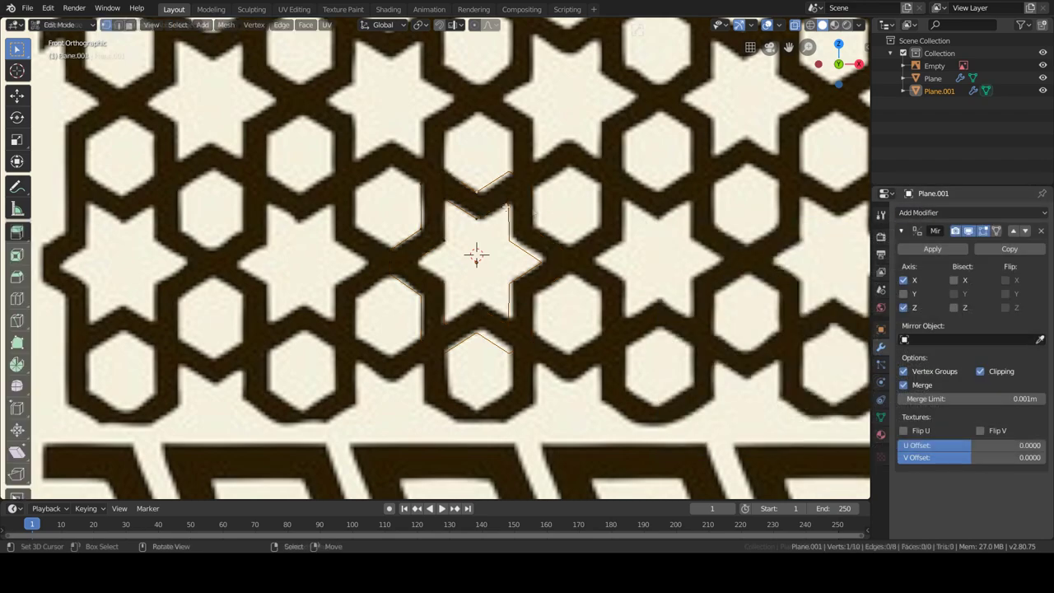
{"action": "key", "text": "f"}
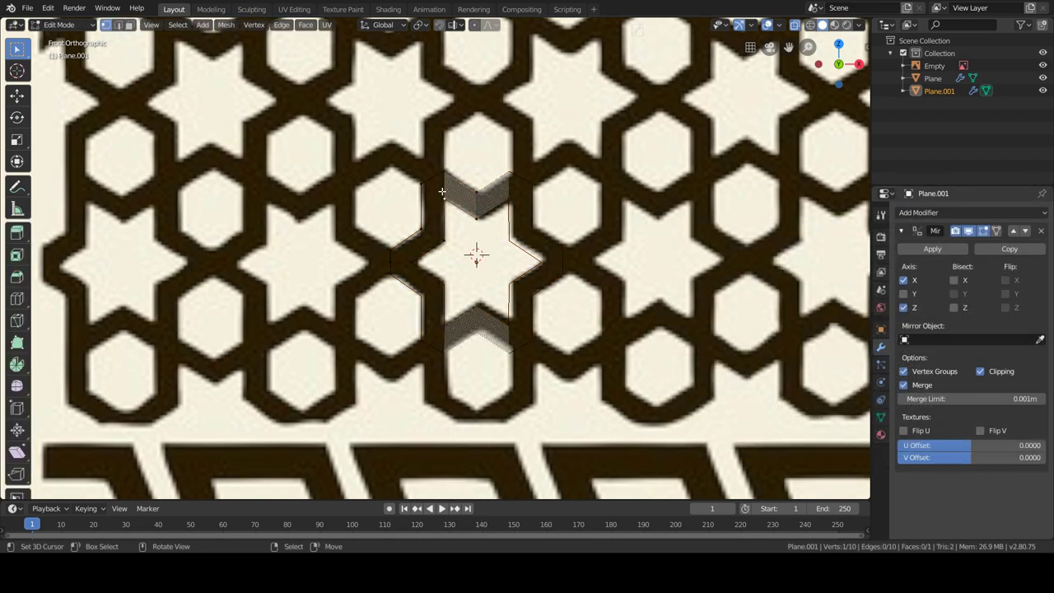
{"action": "left_click", "coordinate": [446, 173], "text": "shift"}
{"action": "key", "text": "f"}
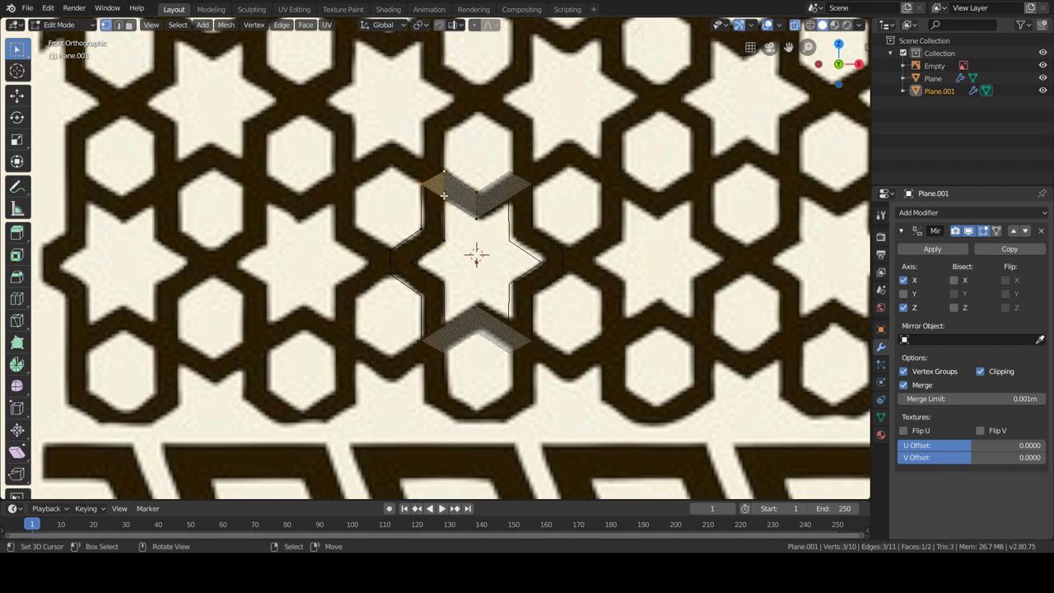
{"action": "key", "text": "f"}
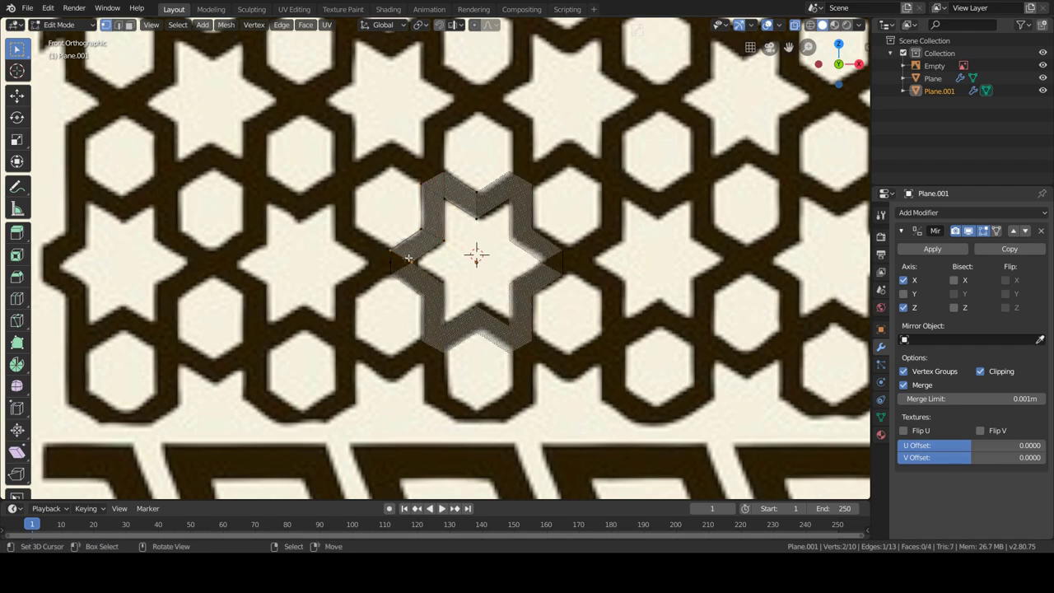
{"action": "key", "text": "Tab"}
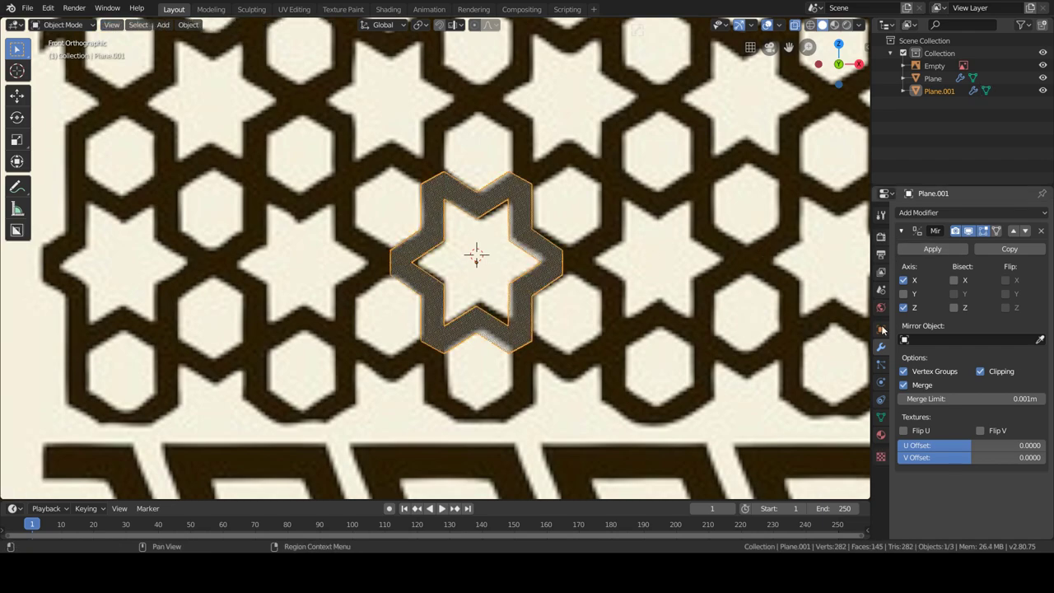
- Add an Array modifier repeating the star tile with count 3
{"action": "left_click", "coordinate": [926, 214]}
{"action": "left_click", "coordinate": [827, 238]}
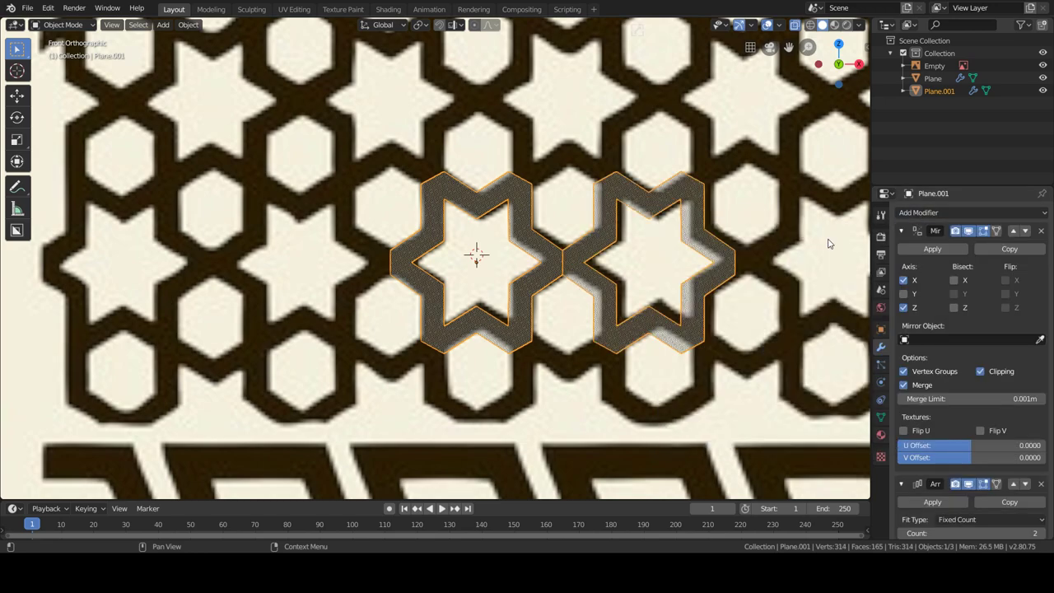
{"action": "scroll", "coordinate": [1040, 395], "scroll_direction": "down", "scroll_amount": 2}
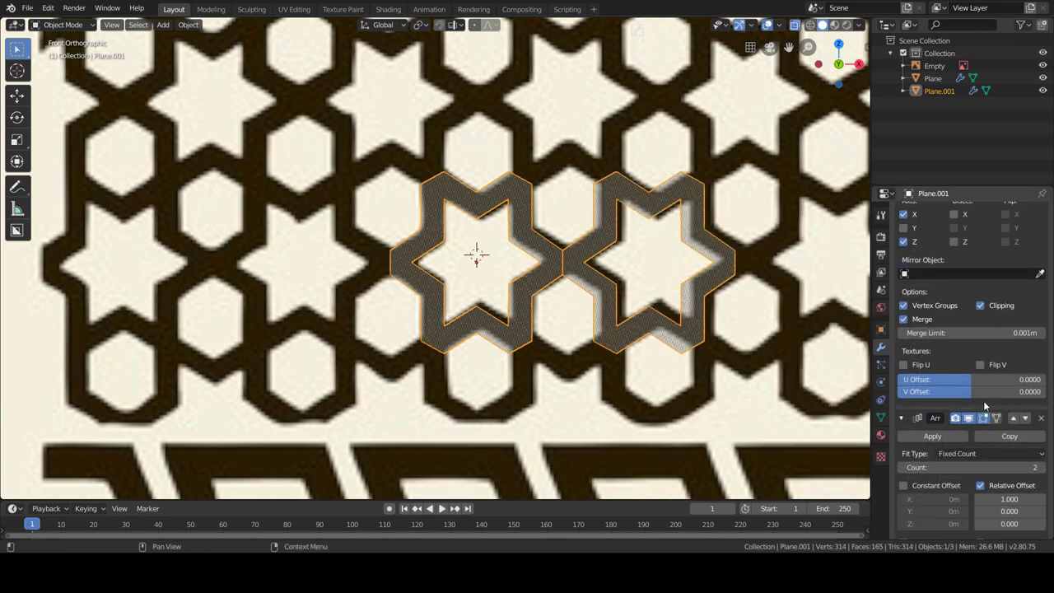
{"action": "left_click", "coordinate": [1039, 468]}
{"action": "scroll", "coordinate": [754, 301], "scroll_direction": "down", "scroll_amount": 3}
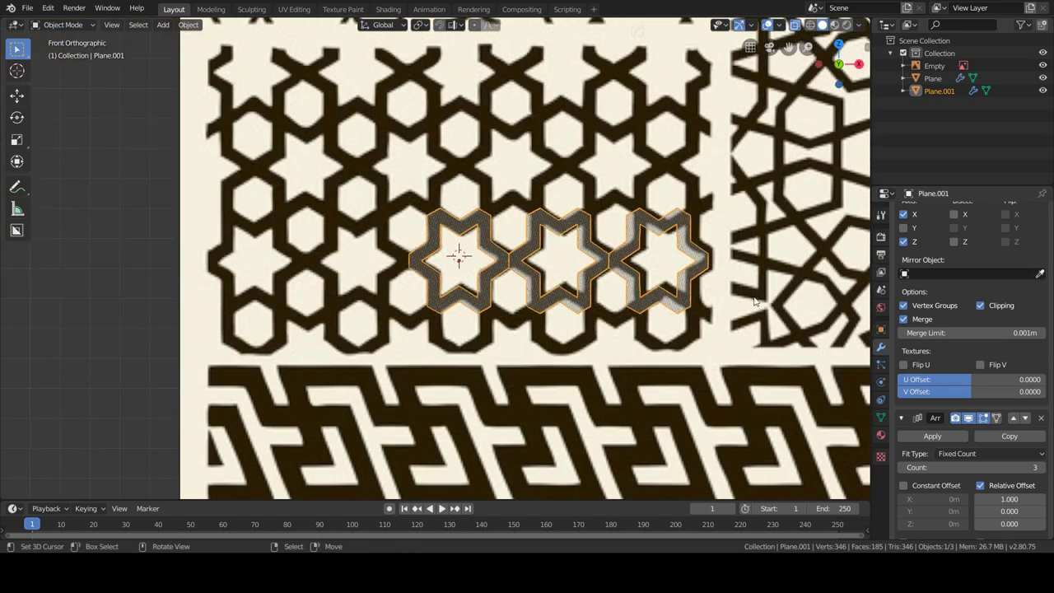
- Turn off X-ray to show the stars solid and add a second Array modifier
{"action": "left_click", "coordinate": [793, 26]}
{"action": "scroll", "coordinate": [947, 330], "scroll_direction": "up", "scroll_amount": 1}
{"action": "scroll", "coordinate": [922, 272], "scroll_direction": "up", "scroll_amount": 1}
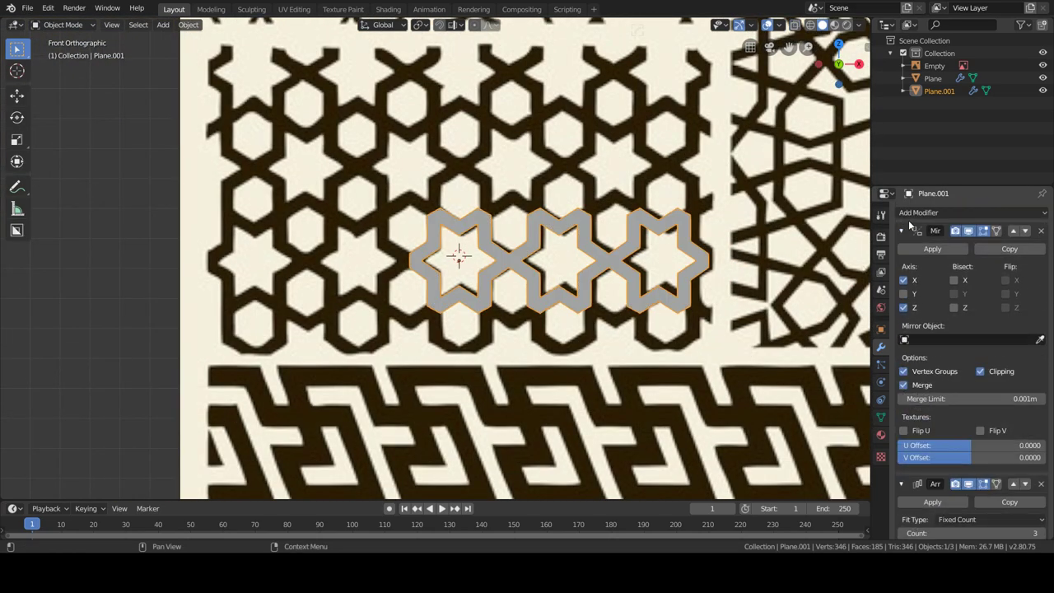
{"action": "left_click", "coordinate": [918, 212]}
{"action": "left_click", "coordinate": [802, 242]}
{"action": "scroll", "coordinate": [942, 385], "scroll_direction": "down", "scroll_amount": 4}
- Set the second array's offset to X 0, Z 2.3, then lower Z to about 0.6
{"action": "scroll", "coordinate": [943, 385], "scroll_direction": "down", "scroll_amount": 4}
{"action": "scroll", "coordinate": [943, 384], "scroll_direction": "down", "scroll_amount": 4}
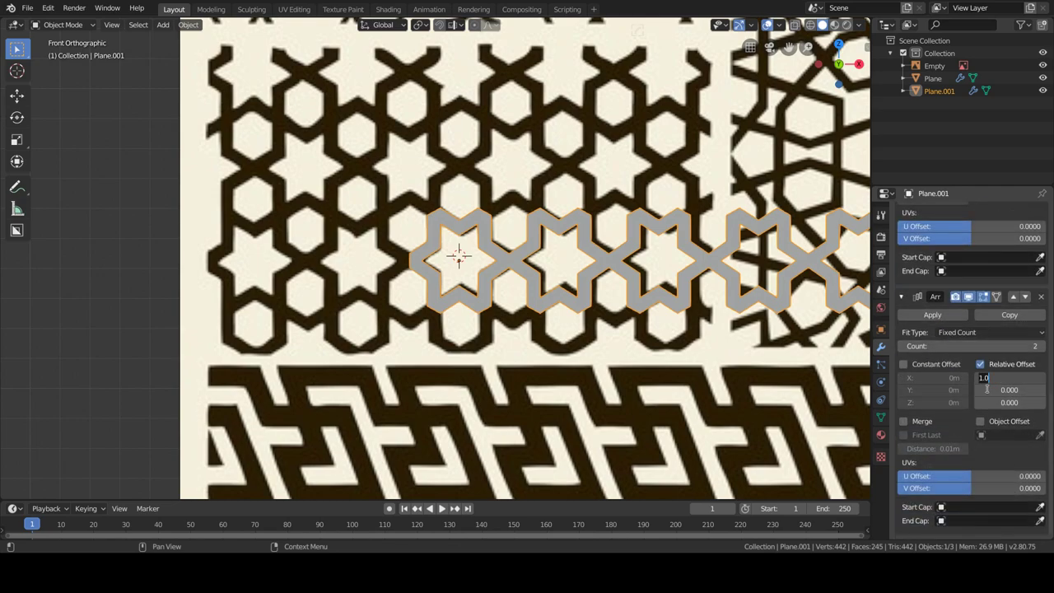
{"action": "type", "text": "0"}
{"action": "key", "text": "Tab"}
{"action": "key", "text": "Tab"}
{"action": "type", "text": "2.3"}
{"action": "key", "text": "Return"}
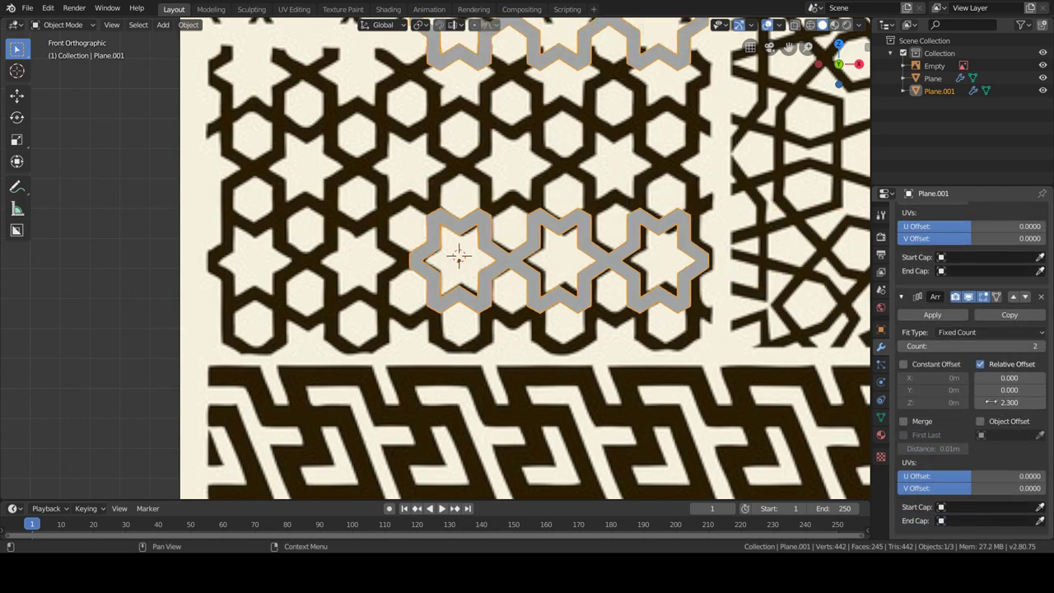
{"action": "left_click_drag", "start_coordinate": [991, 401], "coordinate": [947, 402]}
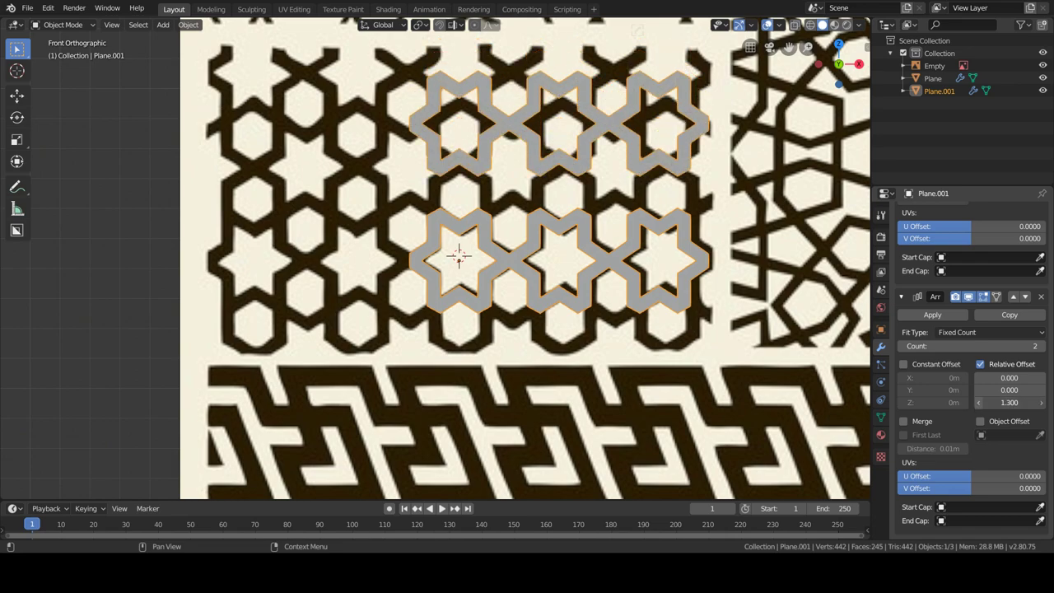
{"action": "left_click", "coordinate": [975, 402]}
{"action": "left_click", "coordinate": [975, 402]}
{"action": "left_click", "coordinate": [976, 401]}
{"action": "left_click", "coordinate": [976, 402]}
{"action": "left_click", "coordinate": [975, 401]}
{"action": "left_click", "coordinate": [976, 402]}
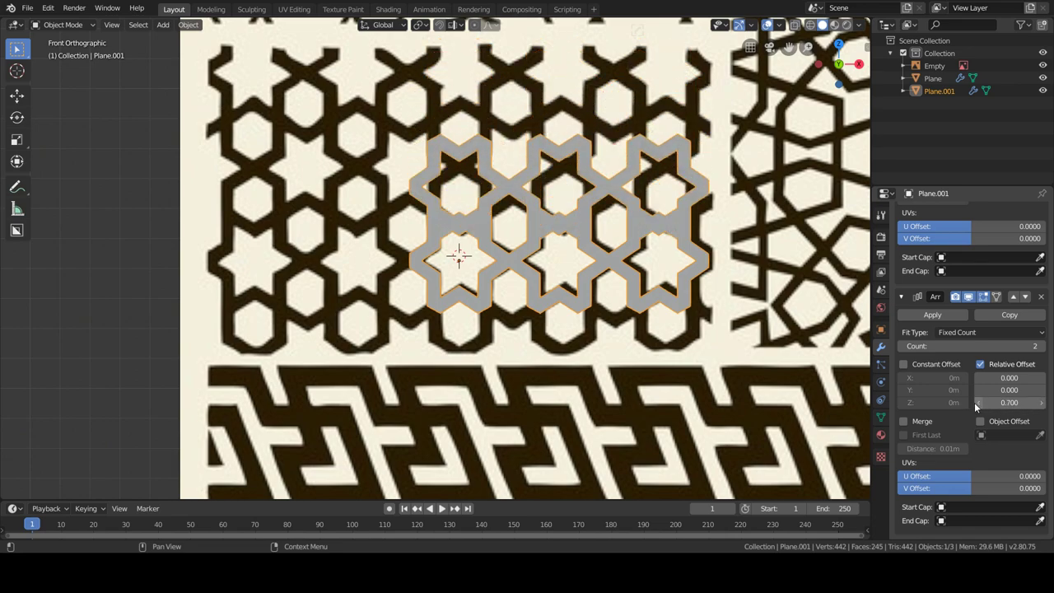
{"action": "left_click", "coordinate": [976, 402]}
{"action": "left_click", "coordinate": [1042, 389]}
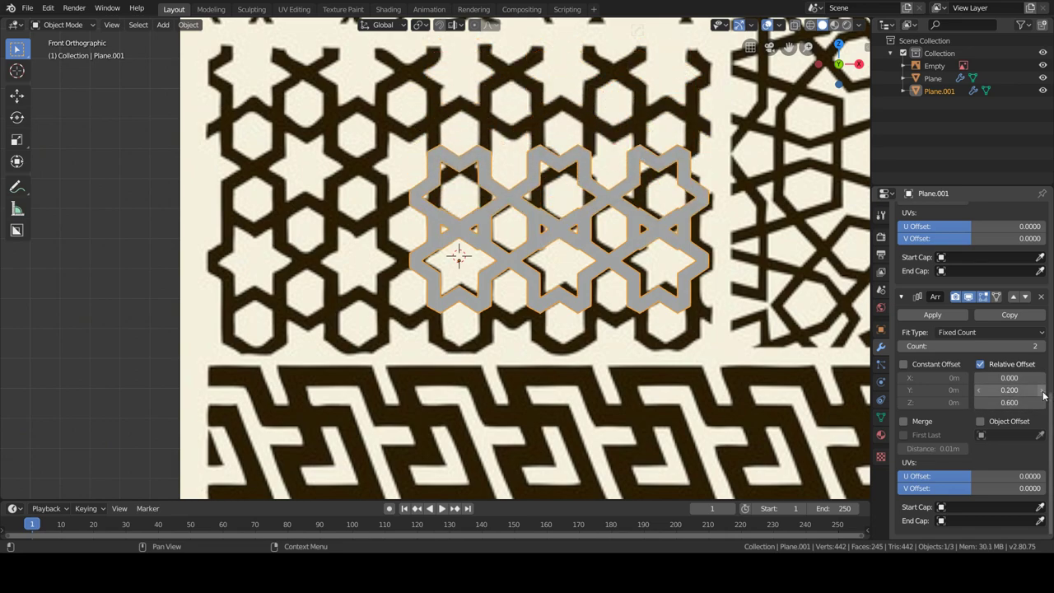
{"action": "left_click", "coordinate": [1042, 392]}
{"action": "left_click", "coordinate": [1042, 391]}
{"action": "key", "text": "Escape"}
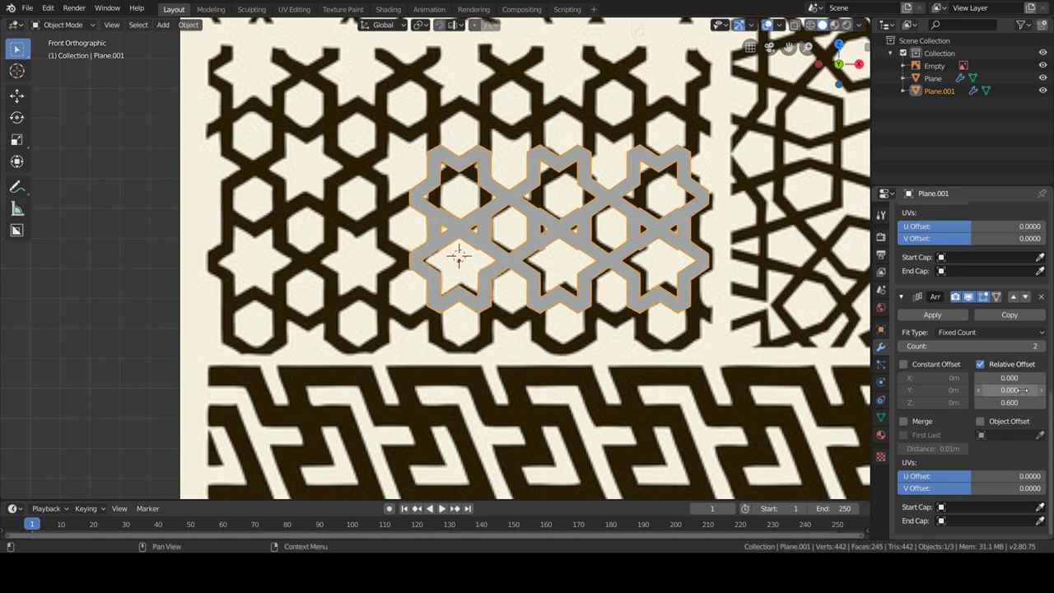
{"action": "type", "text": "0.5"}
{"action": "key", "text": "Return"}
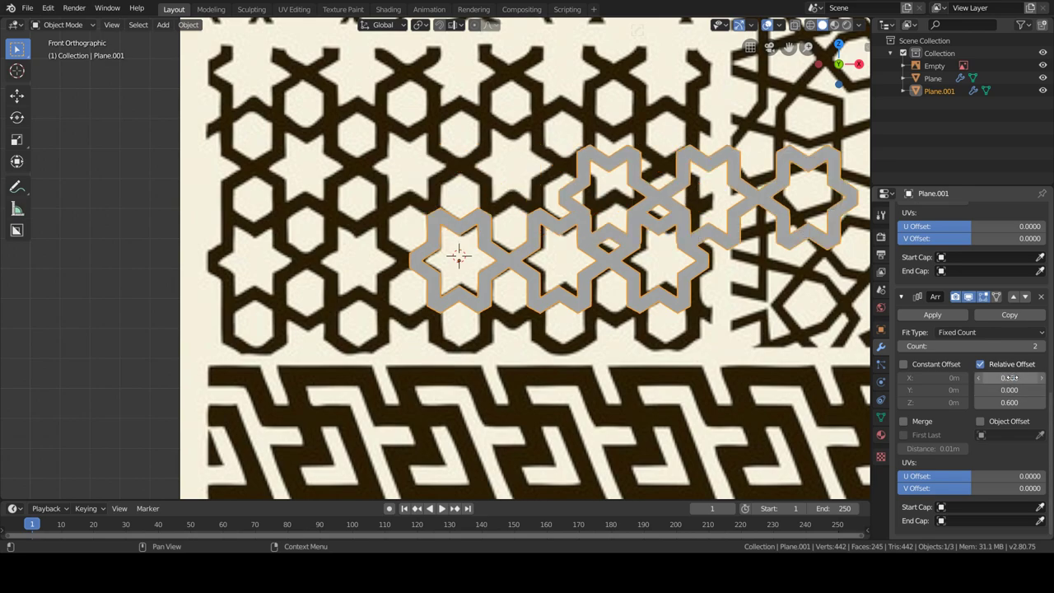
- Slide the copied row left, settling the X offset around -0.150
{"action": "left_click", "coordinate": [977, 379]}
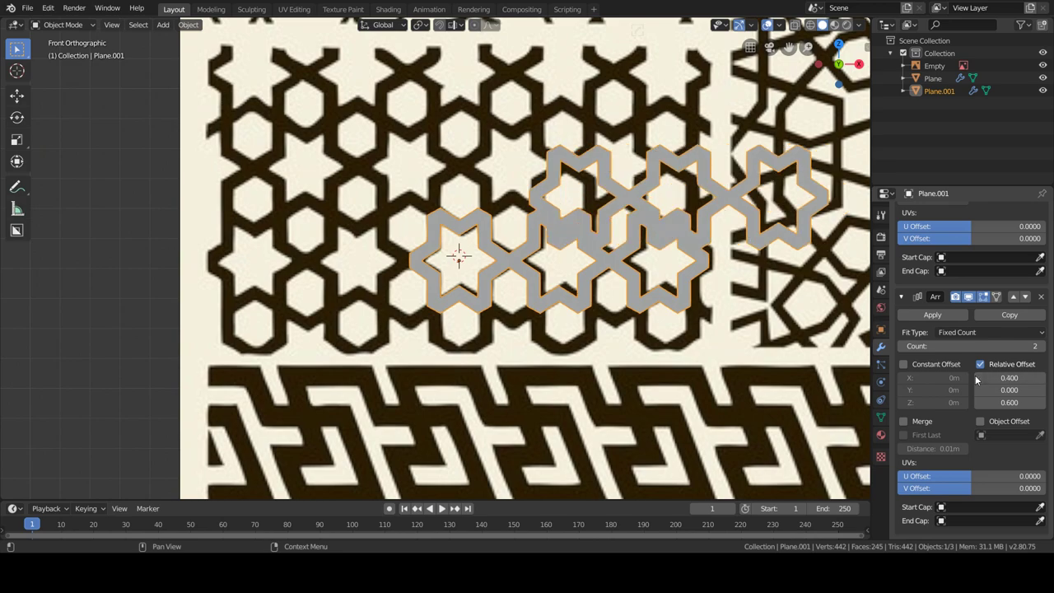
{"action": "left_click", "coordinate": [977, 378]}
{"action": "left_click", "coordinate": [977, 379]}
{"action": "type", "text": "0.2"}
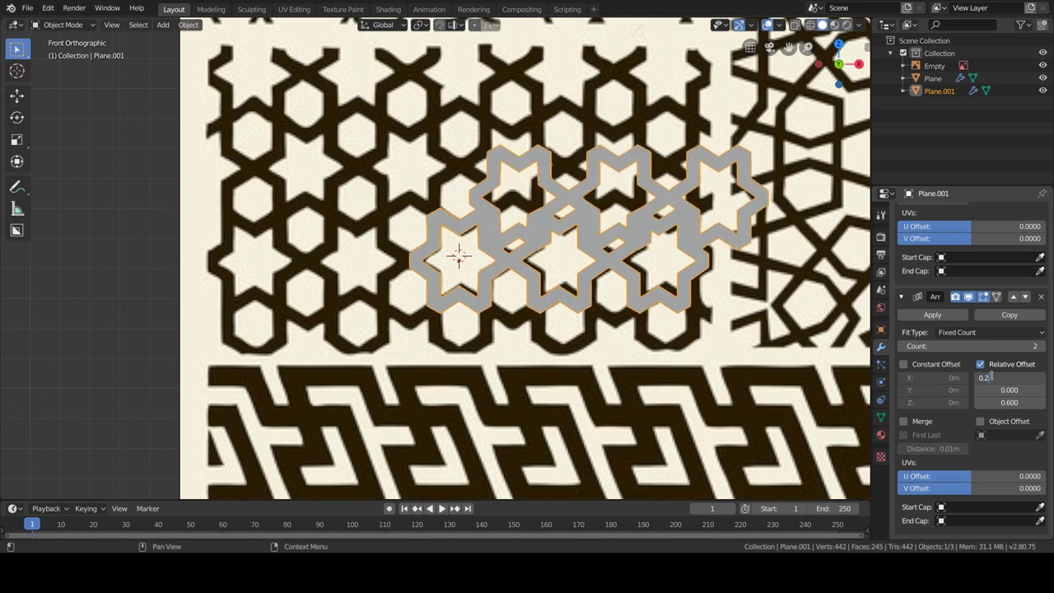
{"action": "type", "text": "5"}
{"action": "key", "text": "Return"}
{"action": "left_click", "coordinate": [978, 377]}
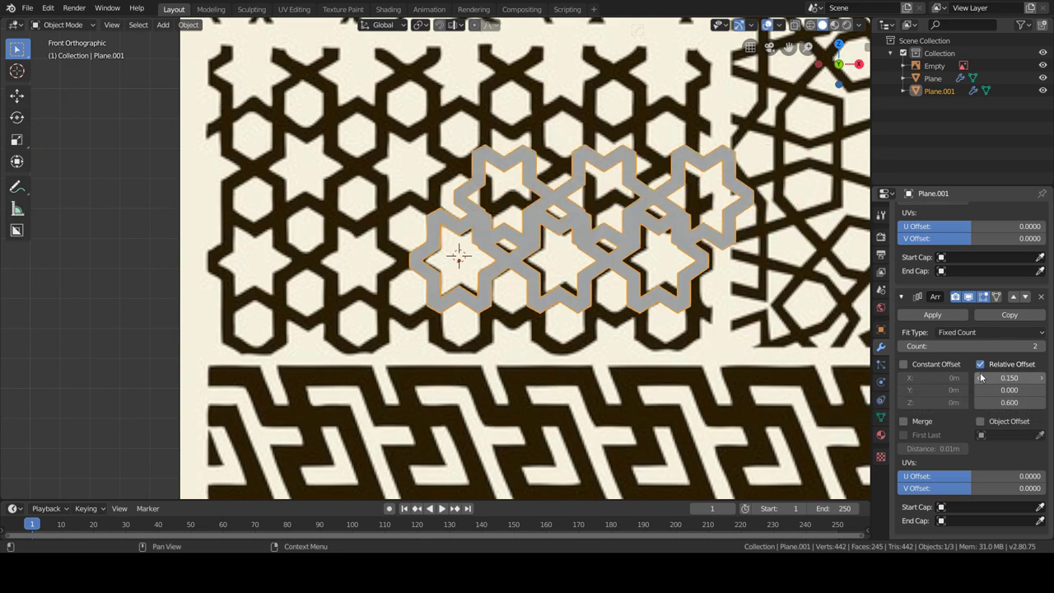
{"action": "left_click", "coordinate": [979, 377]}
{"action": "left_click", "coordinate": [978, 377]}
{"action": "left_click", "coordinate": [978, 377]}
{"action": "left_click", "coordinate": [978, 377]}
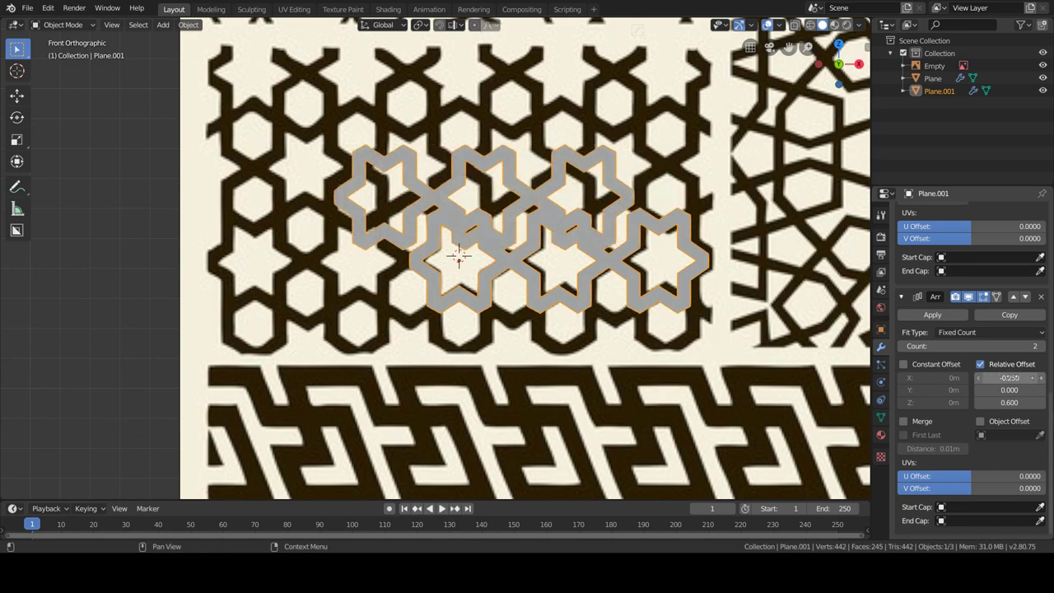
{"action": "left_click", "coordinate": [1043, 378]}
{"action": "left_click", "coordinate": [1043, 378]}
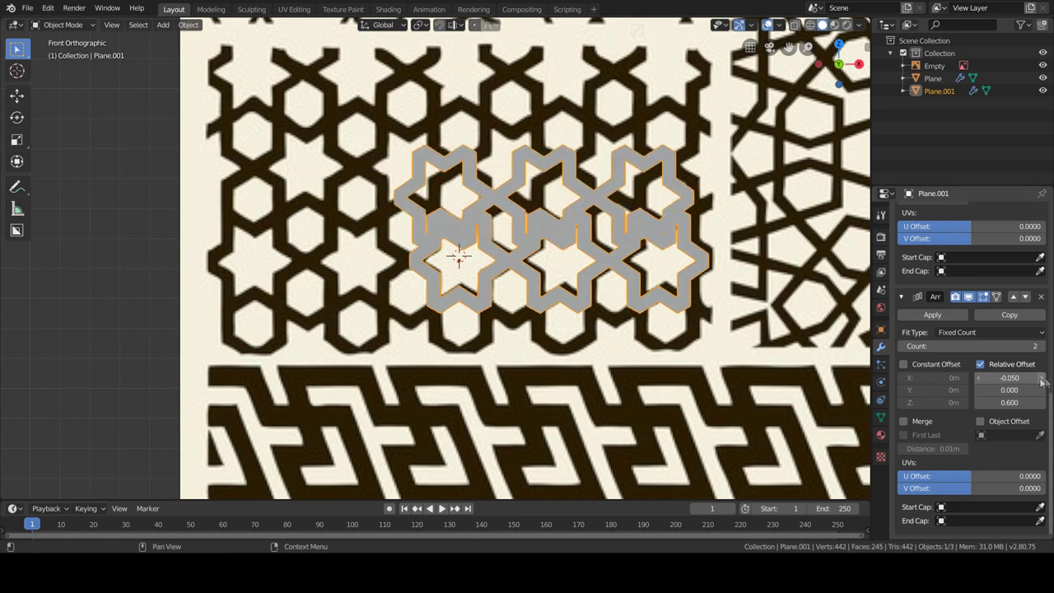
{"action": "left_click", "coordinate": [979, 377]}
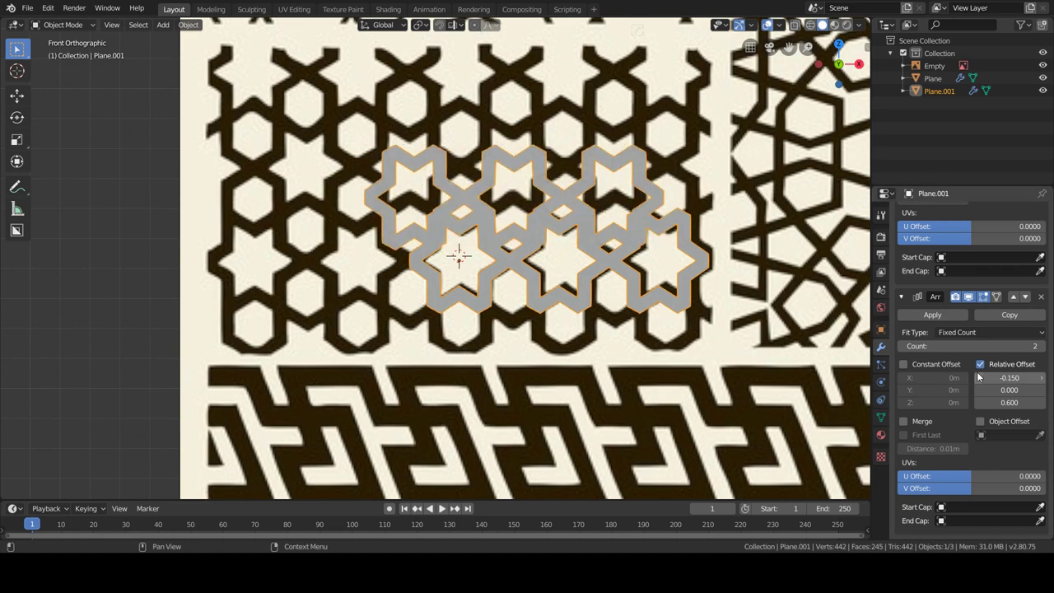
- Raise the upper row with Z offset 0.95, then refine it to 0.855
{"action": "left_click", "coordinate": [1041, 403]}
{"action": "left_click", "coordinate": [1041, 403]}
{"action": "left_click", "coordinate": [1041, 403]}
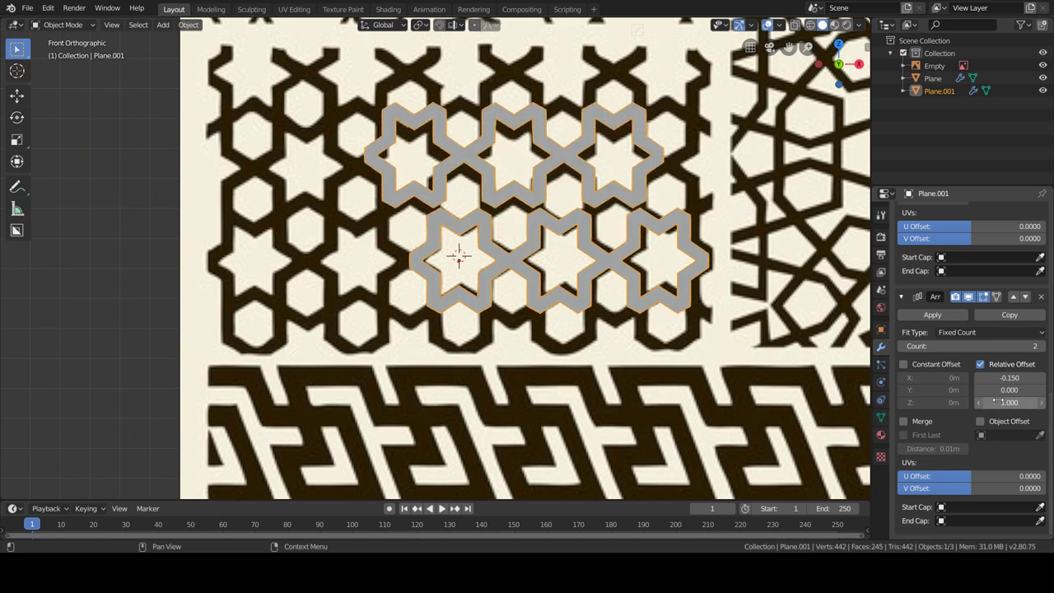
{"action": "left_click", "coordinate": [1013, 402]}
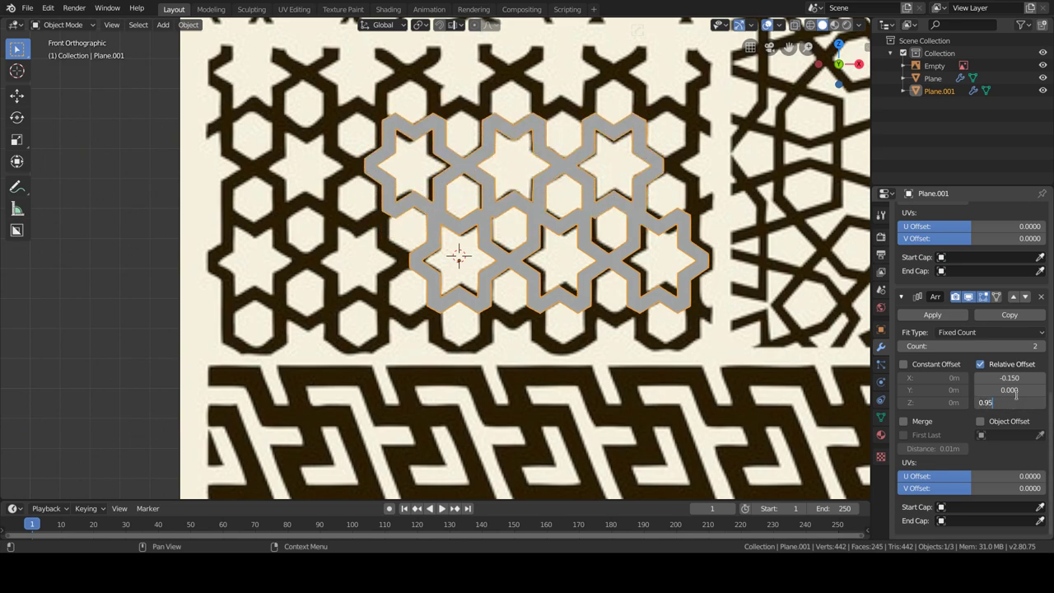
{"action": "key", "text": "Return"}
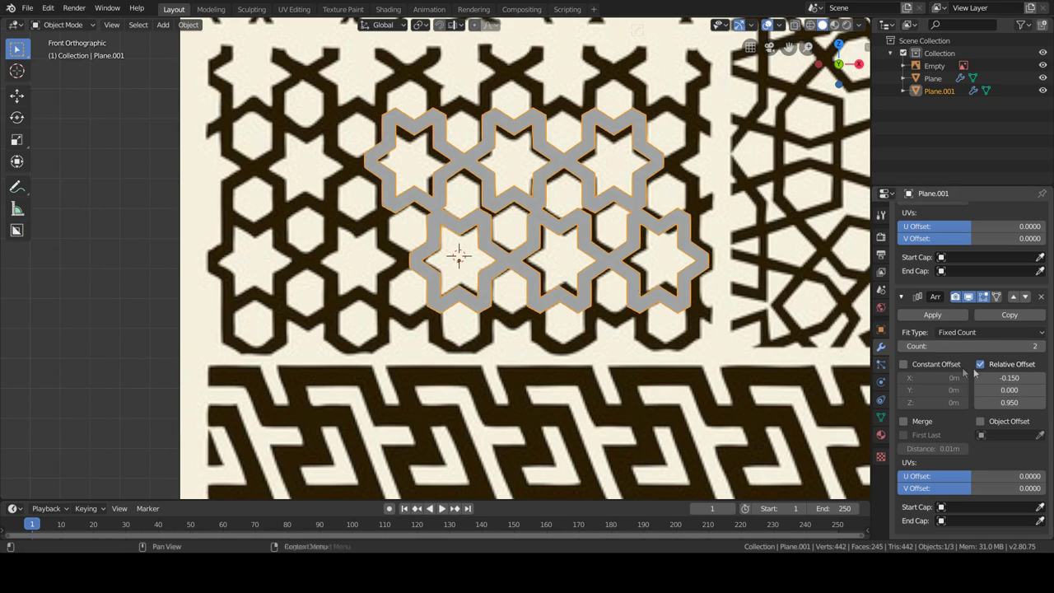
{"action": "left_click", "coordinate": [995, 378]}
{"action": "left_click", "coordinate": [1001, 378]}
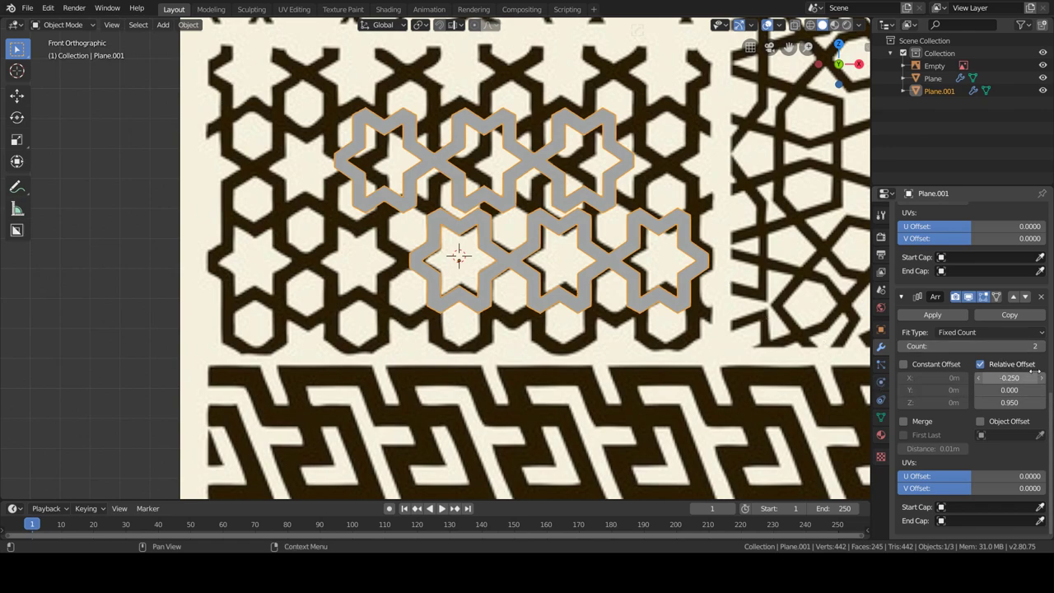
{"action": "left_click", "coordinate": [1041, 379]}
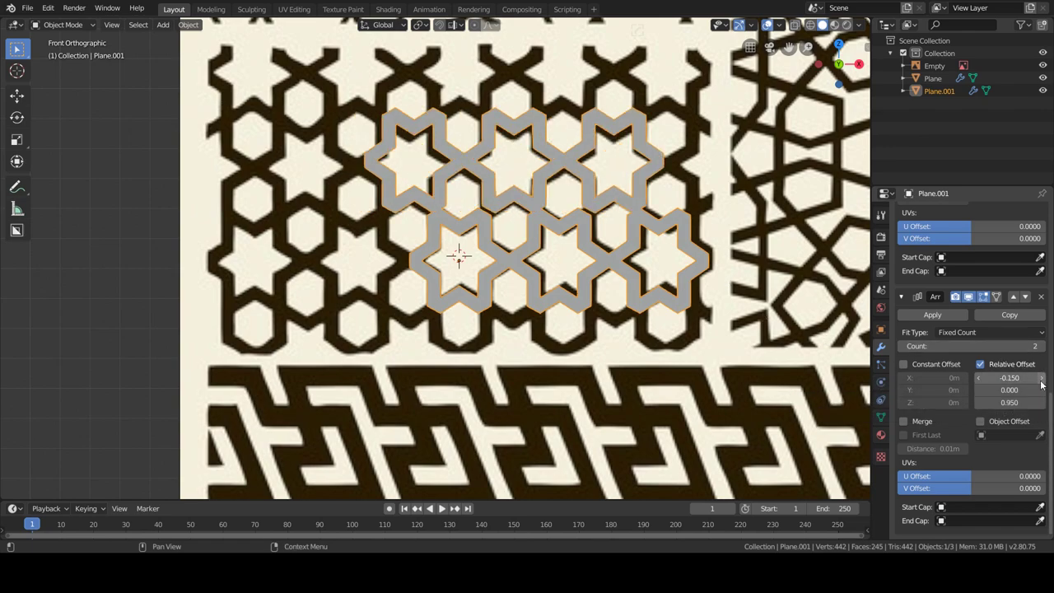
{"action": "left_click", "coordinate": [979, 402]}
{"action": "type", "text": "0.855"}
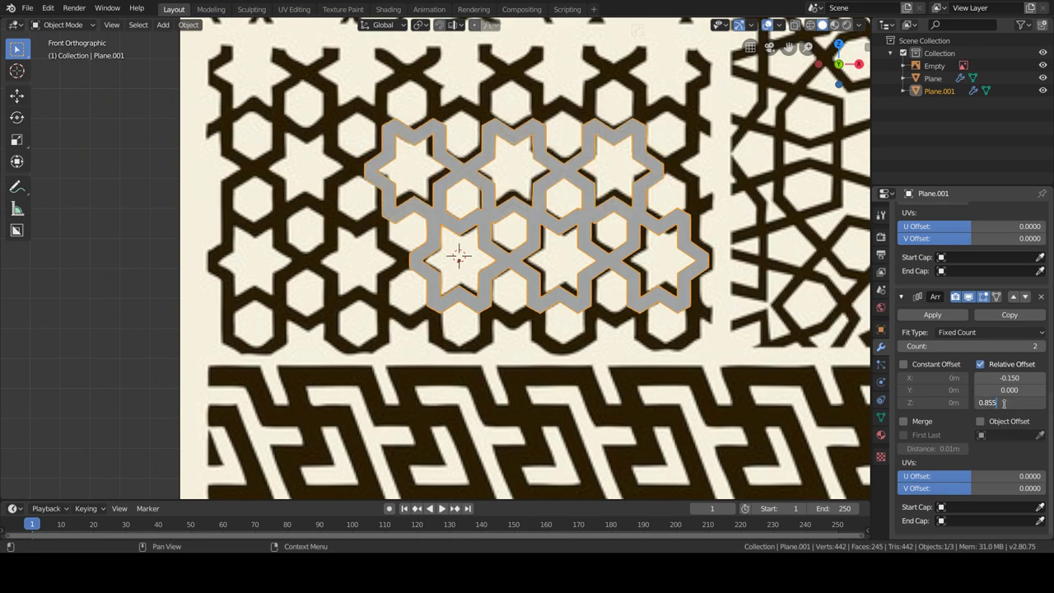
{"action": "key", "text": "Return"}
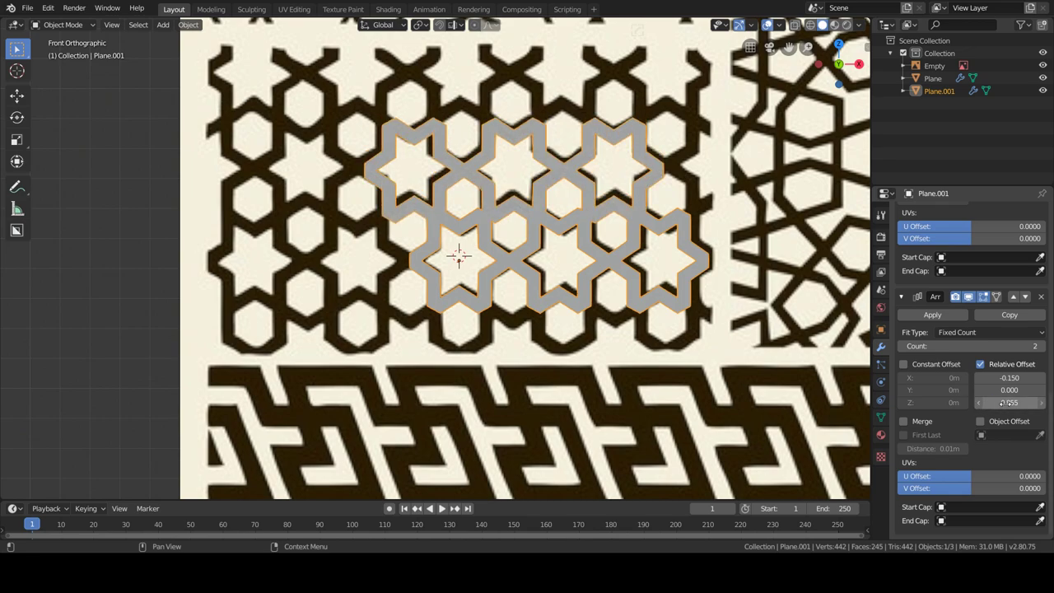
- Fine-tune the X offset to -0.160, test a count of 3, then return to 2
{"action": "left_click_drag", "start_coordinate": [1019, 377], "coordinate": [1021, 377]}
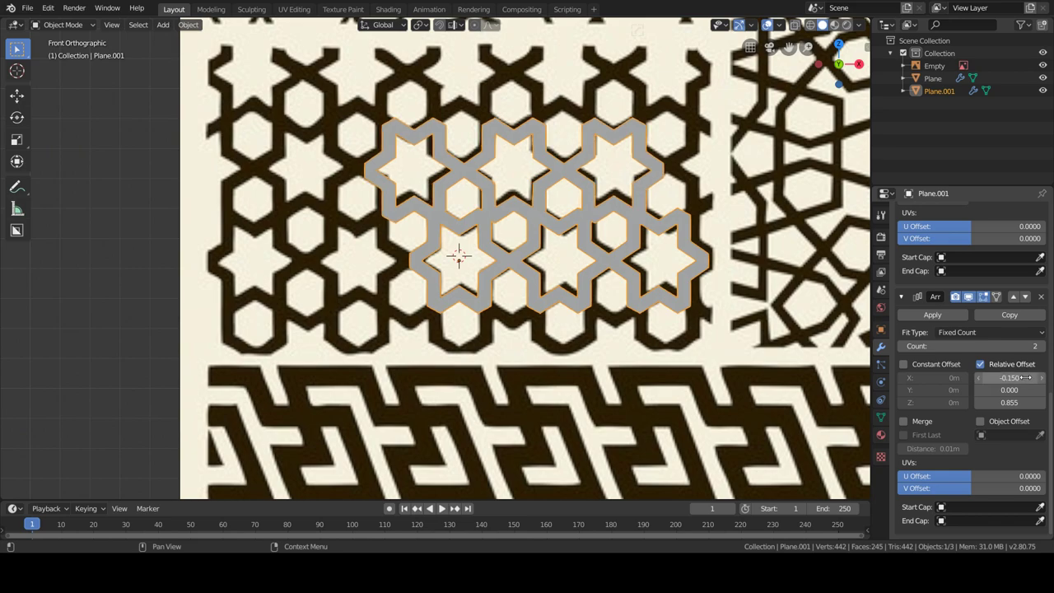
{"action": "type", "text": "-0.16"}
{"action": "key", "text": "Return"}
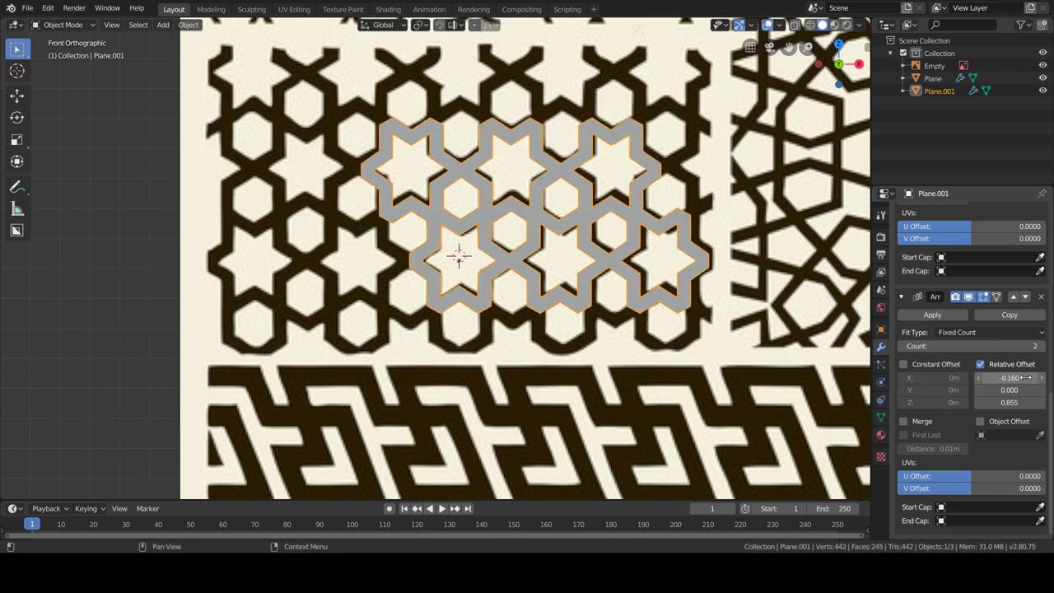
{"action": "left_click_drag", "start_coordinate": [986, 346], "coordinate": [997, 341]}
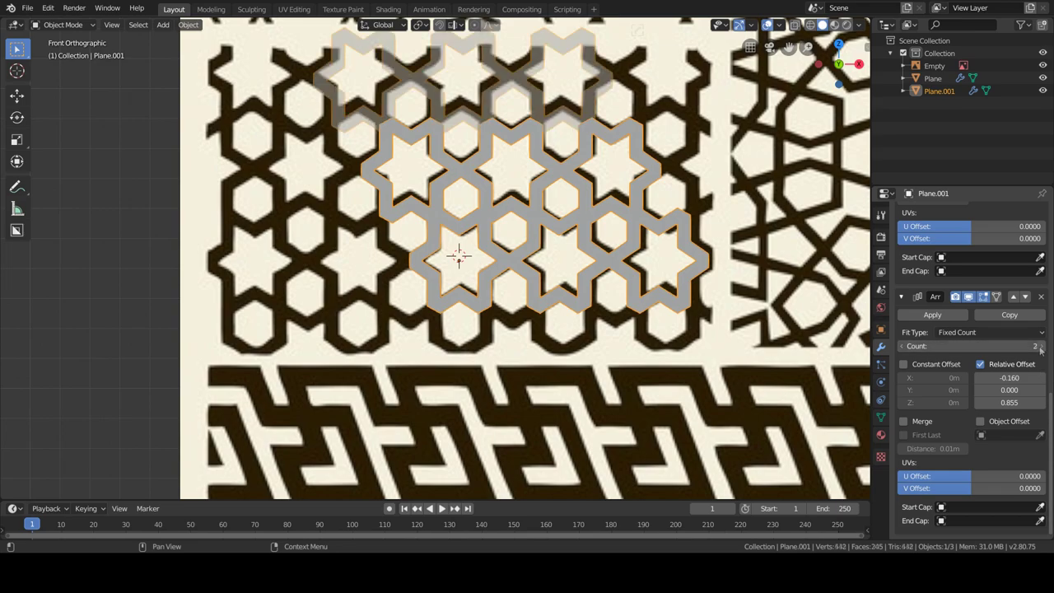
{"action": "left_click", "coordinate": [903, 346]}
{"action": "left_click", "coordinate": [902, 297]}
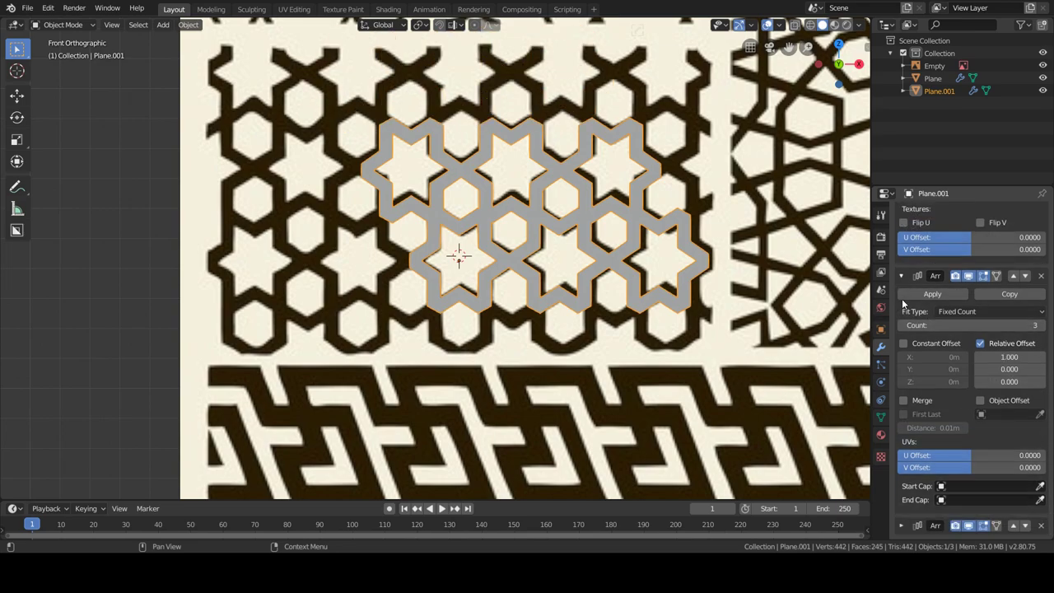
- Collapse the modifier panels and move the star tile down below the reference image
{"action": "left_click", "coordinate": [902, 275]}
{"action": "left_click", "coordinate": [899, 231]}
{"action": "scroll", "coordinate": [577, 313], "scroll_direction": "down", "scroll_amount": 5}
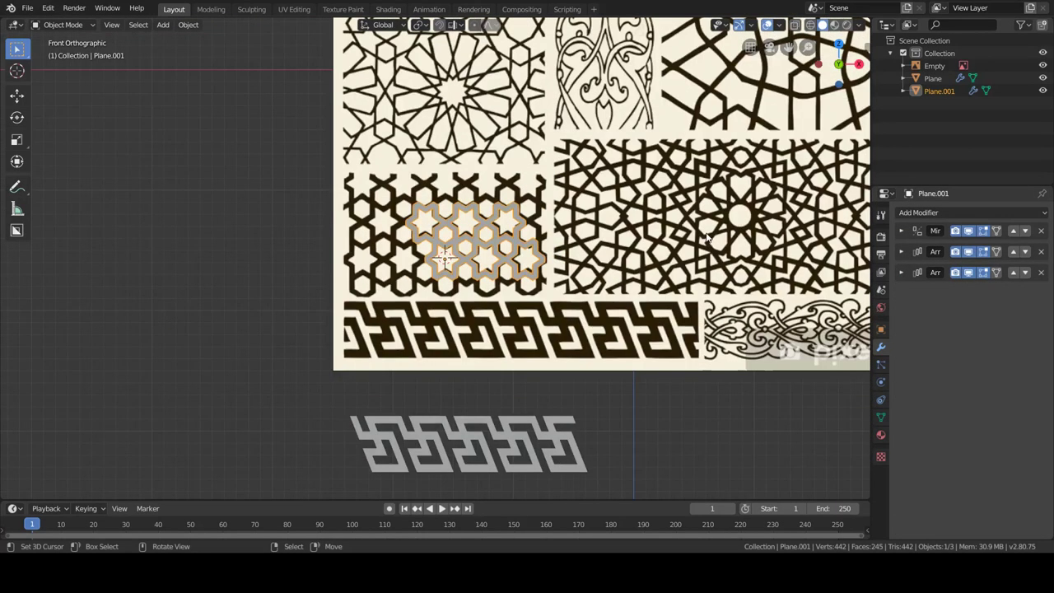
{"action": "scroll", "coordinate": [577, 313], "scroll_direction": "down", "scroll_amount": 2}
{"action": "key", "text": "g"}
{"action": "key", "text": "z"}
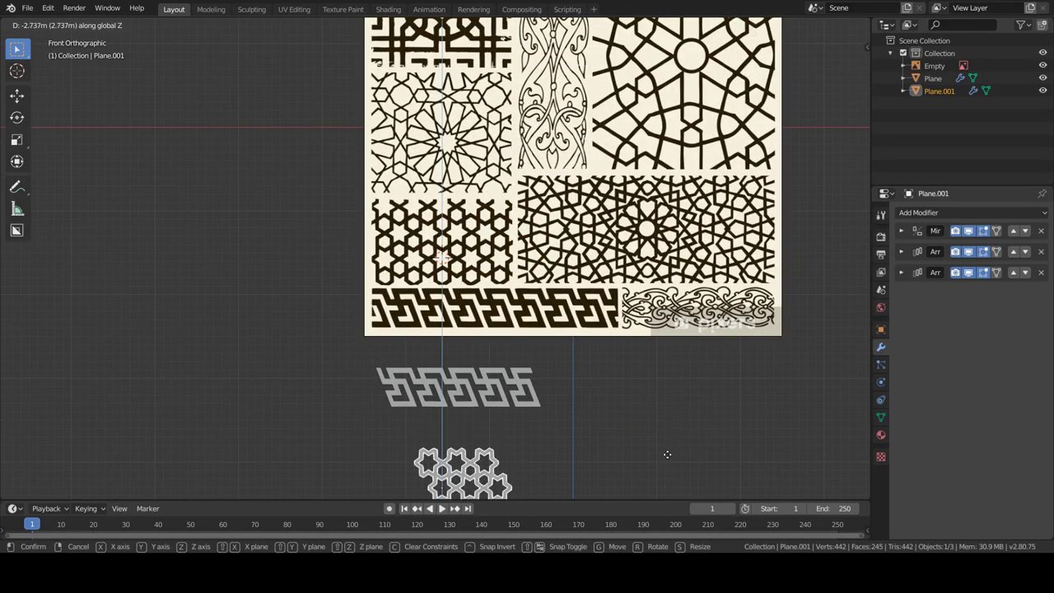
{"action": "left_click", "coordinate": [668, 453]}
{"action": "middle_click_drag", "start_coordinate": [667, 454], "coordinate": [684, 379], "text": "shift"}
- Add a third Array to the star tile with relative offset X 0 and Z 0.9
{"action": "left_click", "coordinate": [947, 212]}
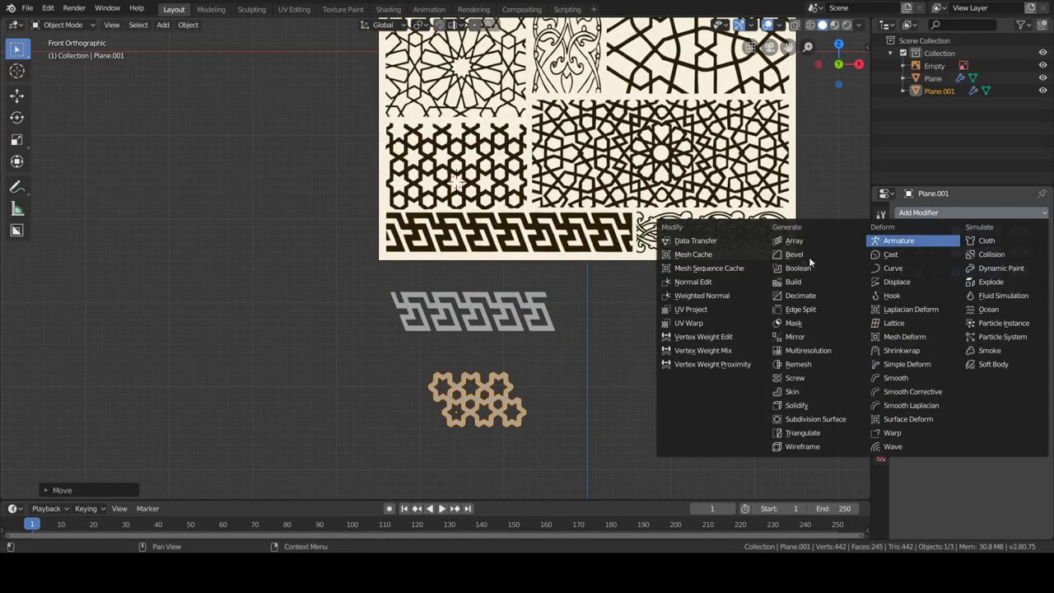
{"action": "left_click", "coordinate": [797, 237]}
{"action": "left_click_drag", "start_coordinate": [1002, 374], "coordinate": [991, 374]}
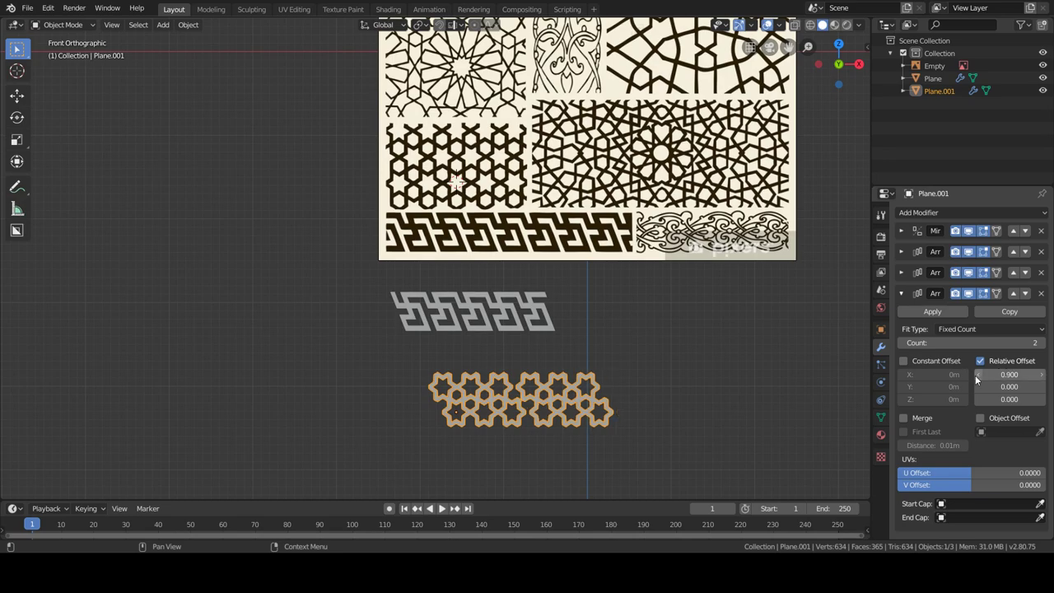
{"action": "left_click", "coordinate": [1041, 375]}
{"action": "left_click", "coordinate": [1041, 376]}
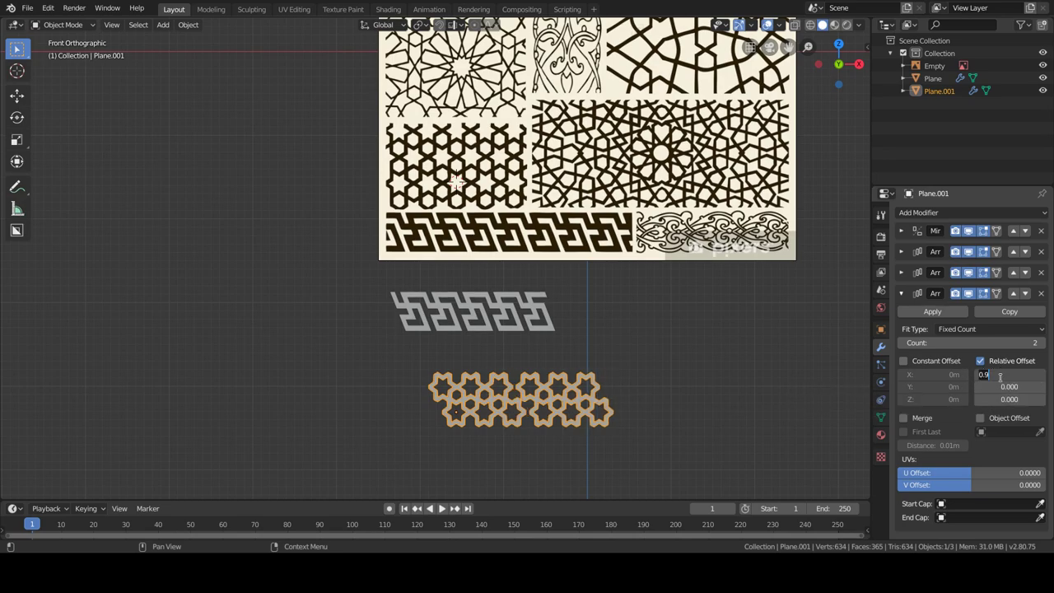
{"action": "type", "text": "0"}
{"action": "key", "text": "Return"}
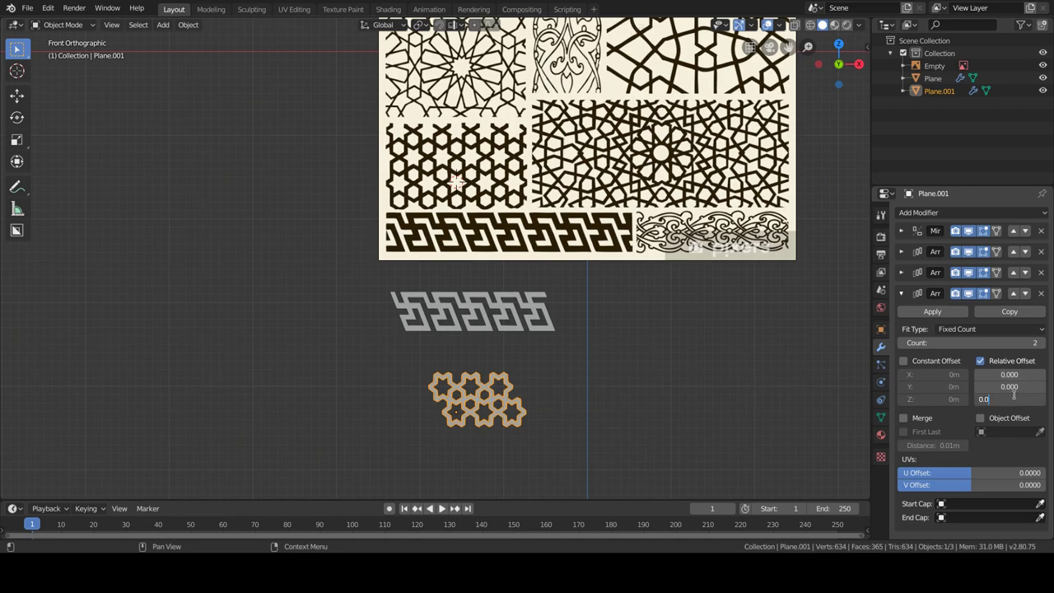
{"action": "type", "text": "1"}
{"action": "key", "text": "Return"}
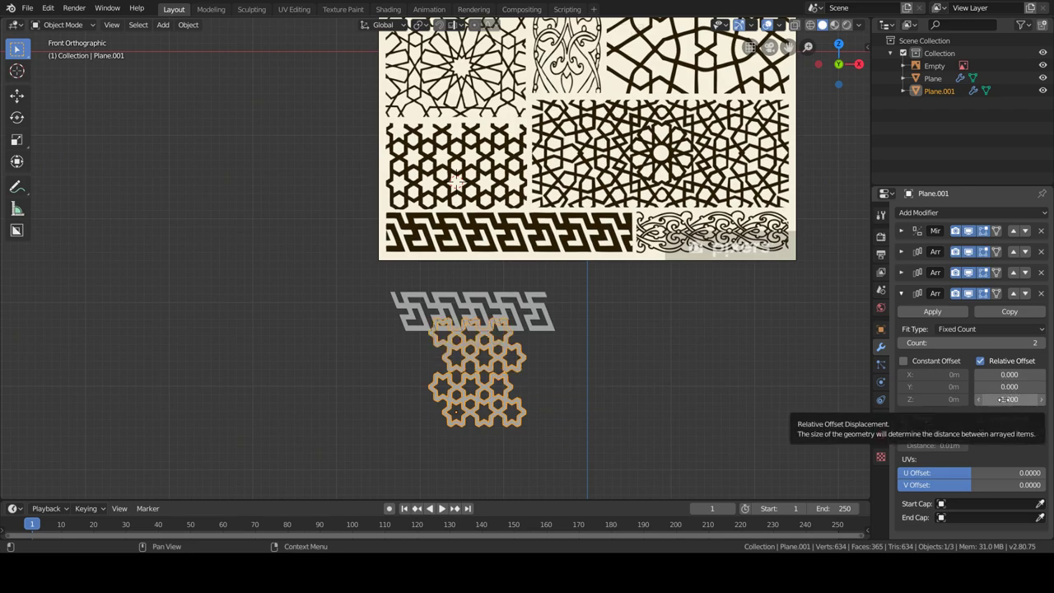
{"action": "left_click", "coordinate": [1000, 399]}
{"action": "type", "text": "0.900"}
{"action": "key", "text": "Return"}
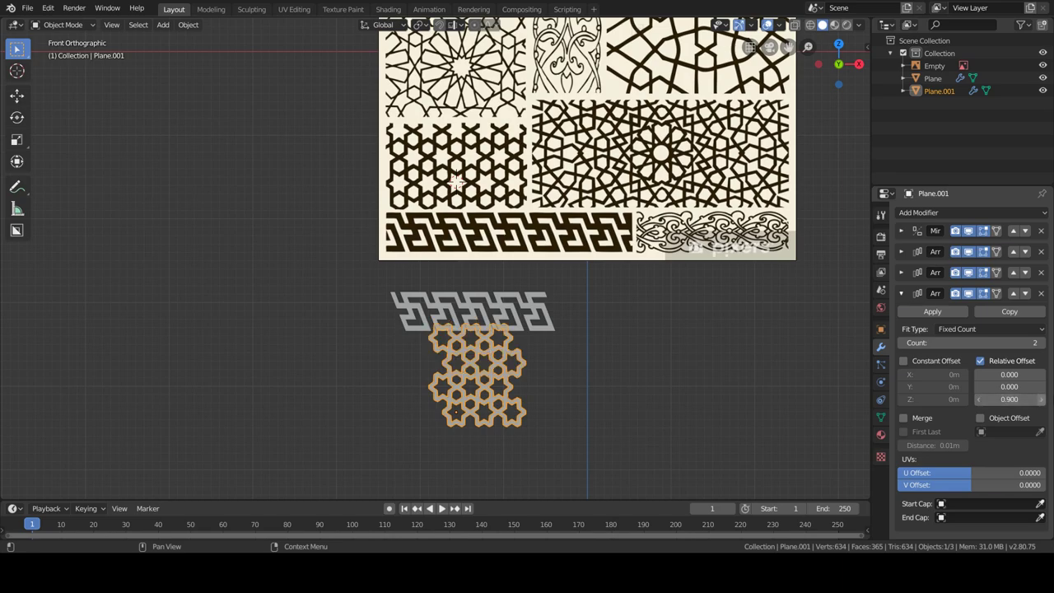
- Move the stacked star block down below the border and select the reference image
{"action": "key", "text": "g"}
{"action": "key", "text": "z"}
{"action": "left_click", "coordinate": [731, 416]}
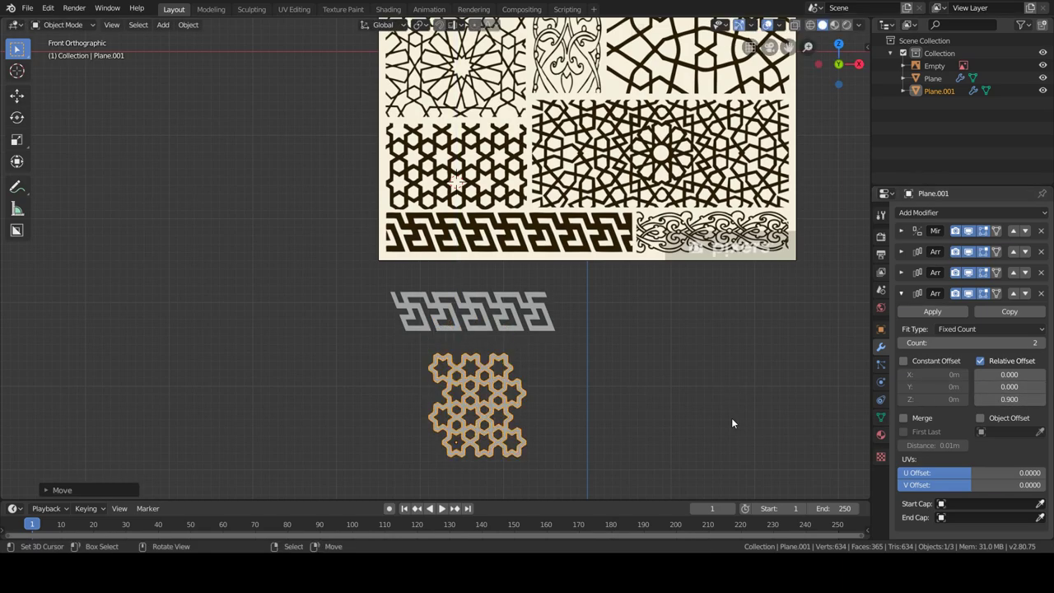
{"action": "left_click", "coordinate": [643, 239]}
- Delete the reference image, then move the Greek-key border and star lattice up together
{"action": "key", "text": "x"}
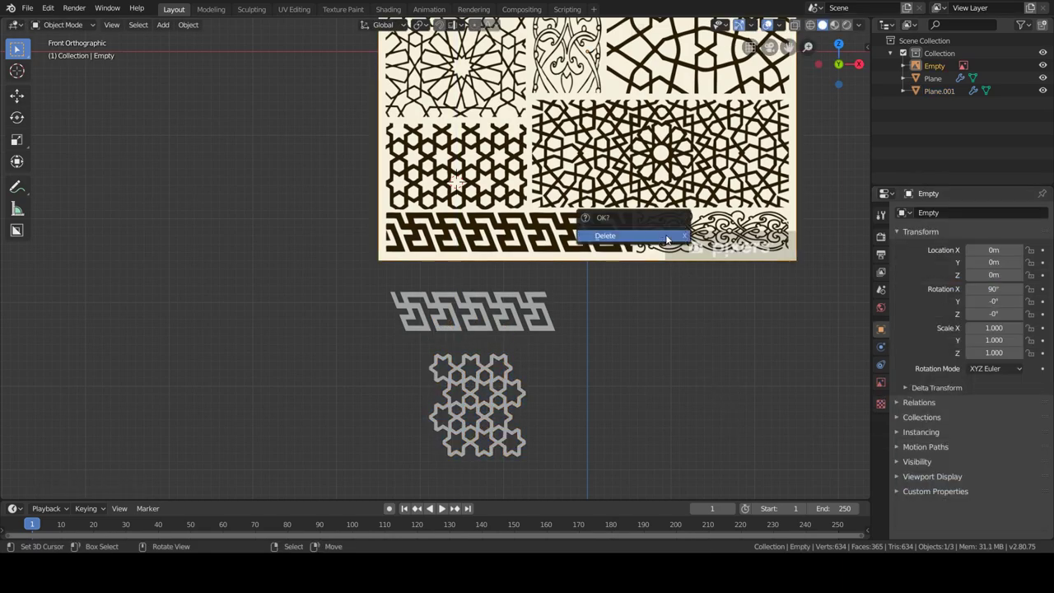
{"action": "left_click", "coordinate": [601, 235]}
{"action": "left_click", "coordinate": [536, 295]}
{"action": "left_click", "coordinate": [479, 397], "text": "shift"}
{"action": "key", "text": "g"}
{"action": "key", "text": "z"}
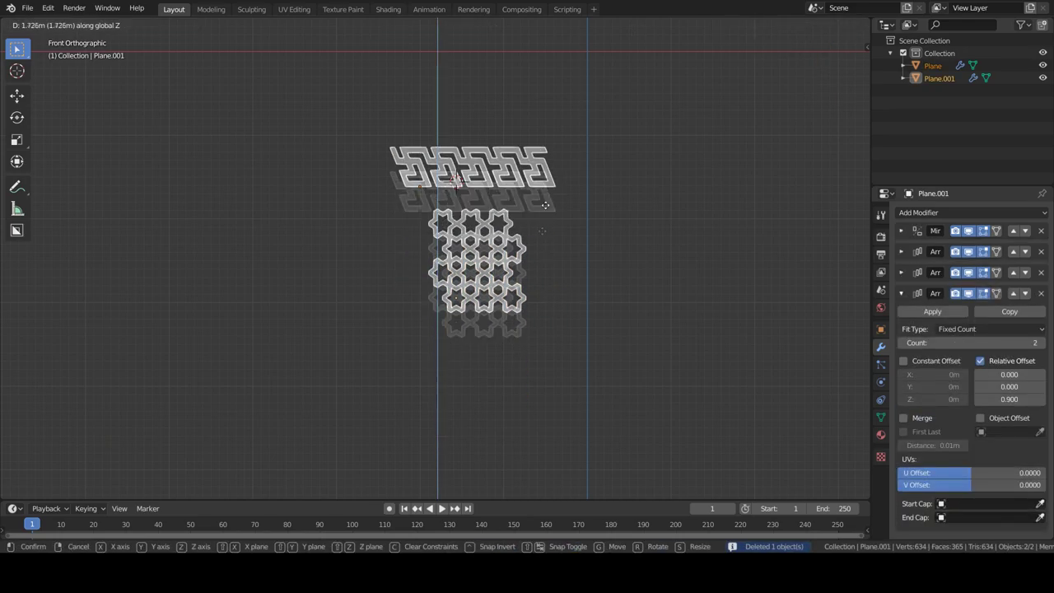
{"action": "left_click", "coordinate": [557, 73]}
{"action": "mouse_move", "coordinate": [558, 73]}
{"action": "middle_mouse_down", "text": "shift"}
{"action": "mouse_move", "coordinate": [552, 235]}
{"action": "mouse_move", "coordinate": [570, 258]}
{"action": "middle_mouse_up", "text": "shift"}
- Extrude all of the star lattice geometry to give it thickness
{"action": "key", "text": "Tab"}
{"action": "key", "text": "a"}
{"action": "key", "text": "e"}
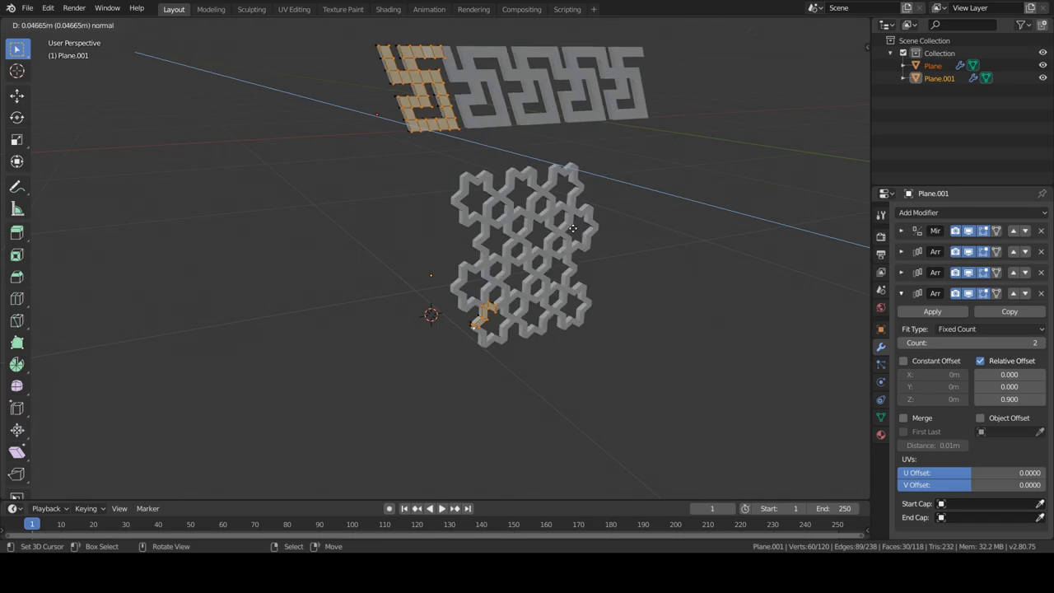
{"action": "left_click", "coordinate": [588, 238]}
{"action": "key", "text": "Tab"}
{"action": "mouse_move", "coordinate": [602, 295]}
{"action": "middle_mouse_down"}
{"action": "mouse_move", "coordinate": [587, 296]}
{"action": "mouse_move", "coordinate": [813, 292]}
{"action": "mouse_move", "coordinate": [410, 295]}
{"action": "middle_mouse_up"}
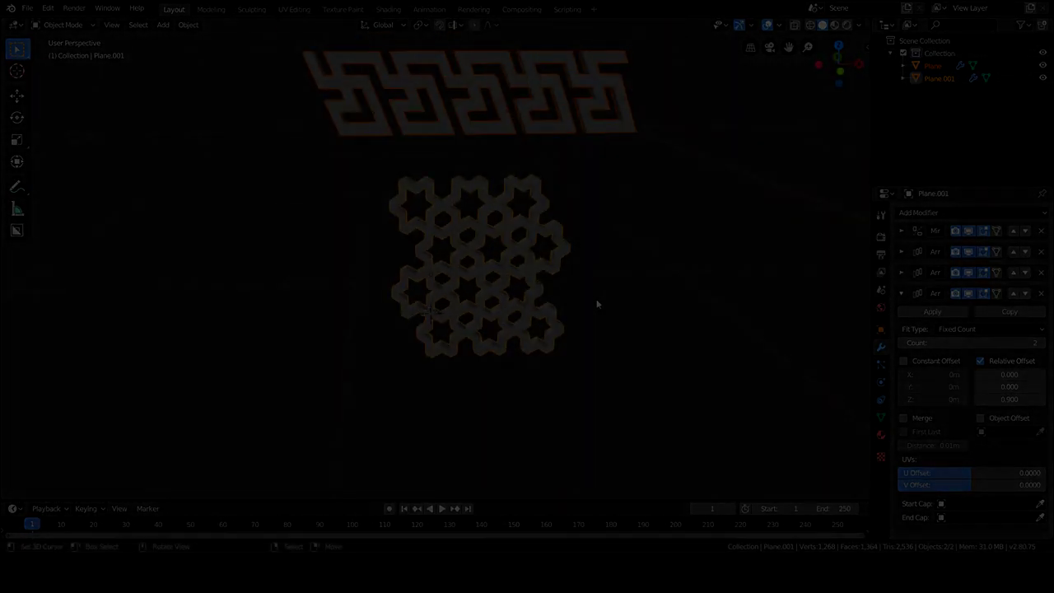